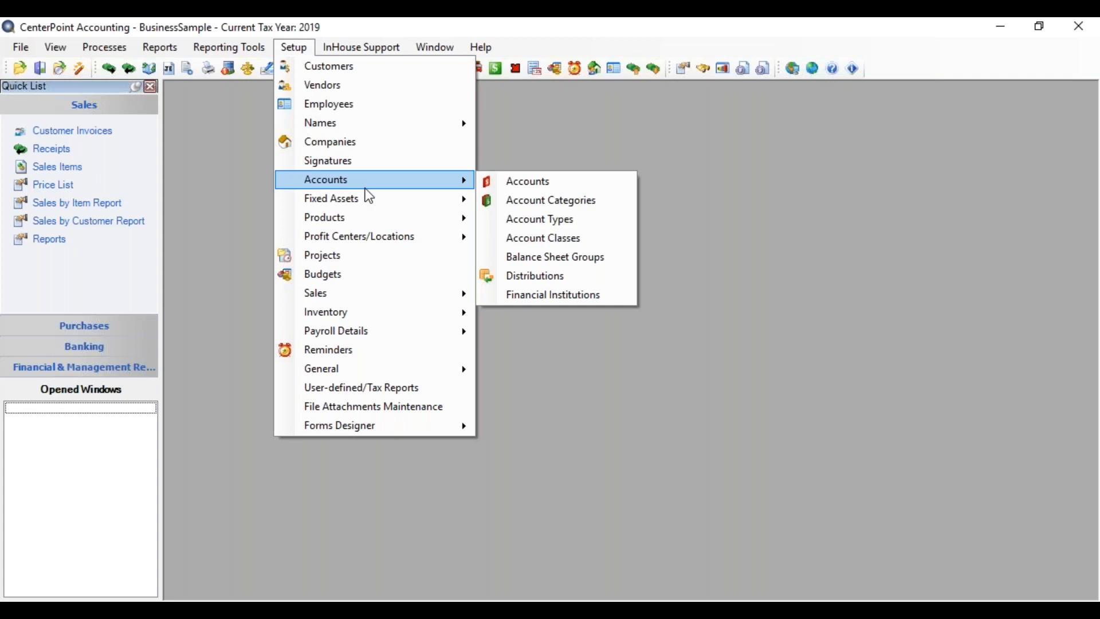
- Open the Accounts setup list
left_click(541, 185)
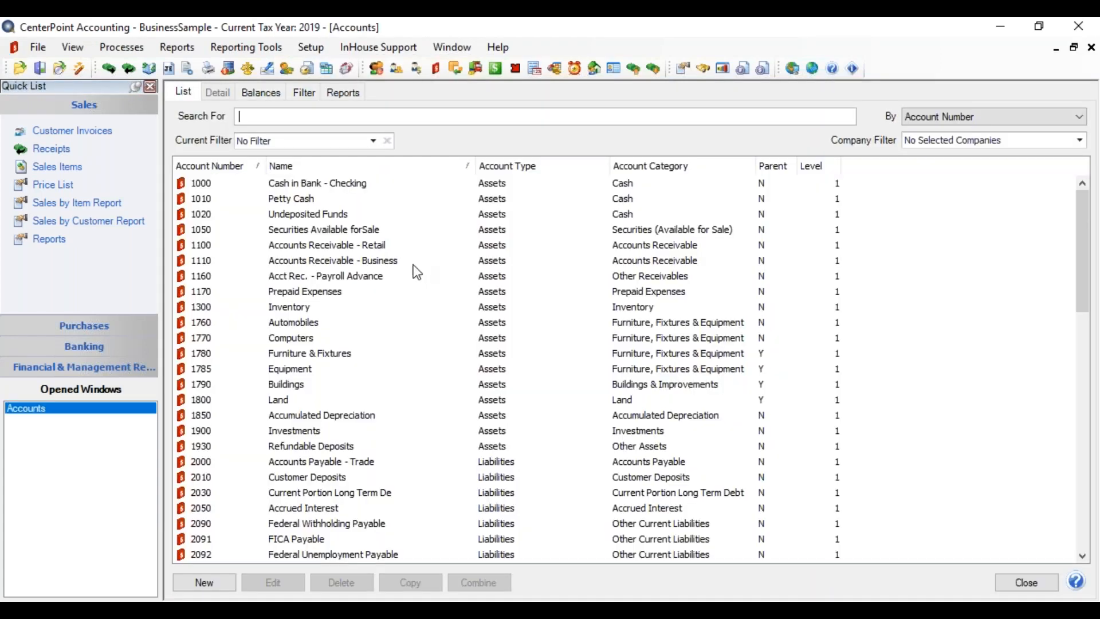
left_click(210, 582)
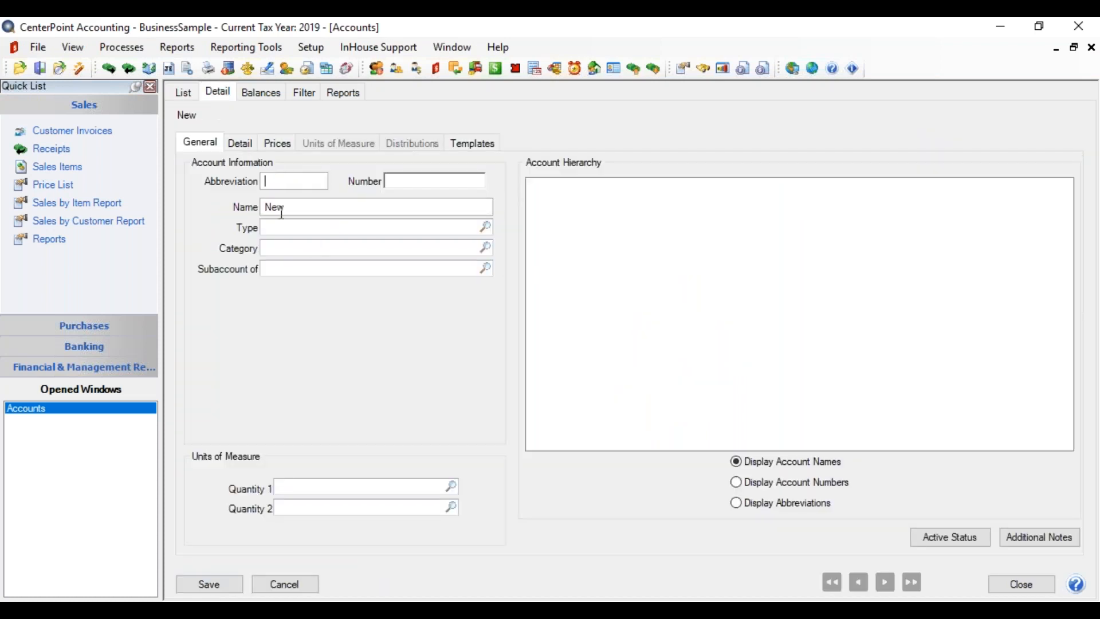
left_click_drag(290, 212, 243, 204)
left_click(184, 92)
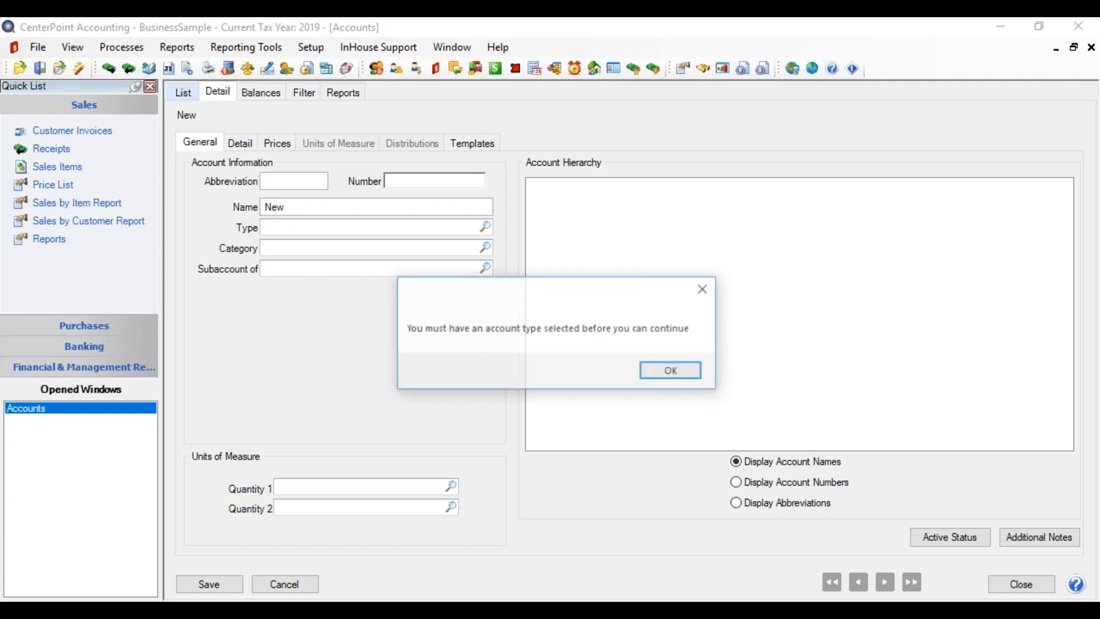
left_click(672, 372)
left_click(285, 584)
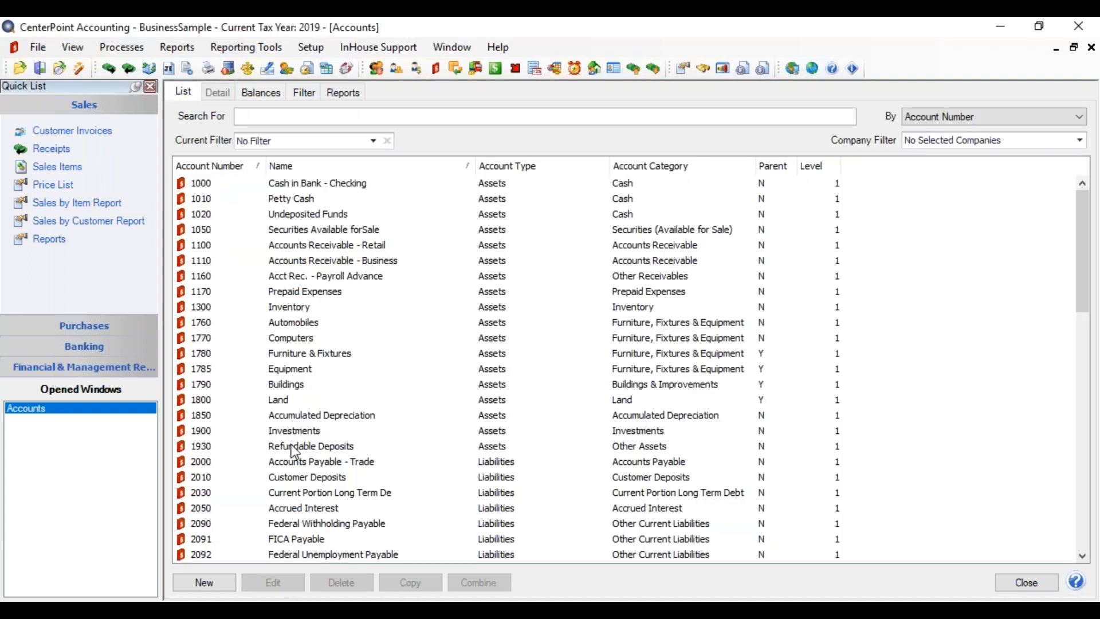
- Review the general and detail settings of the Customer Deposits account, save it and close the account setup
double_click(291, 479)
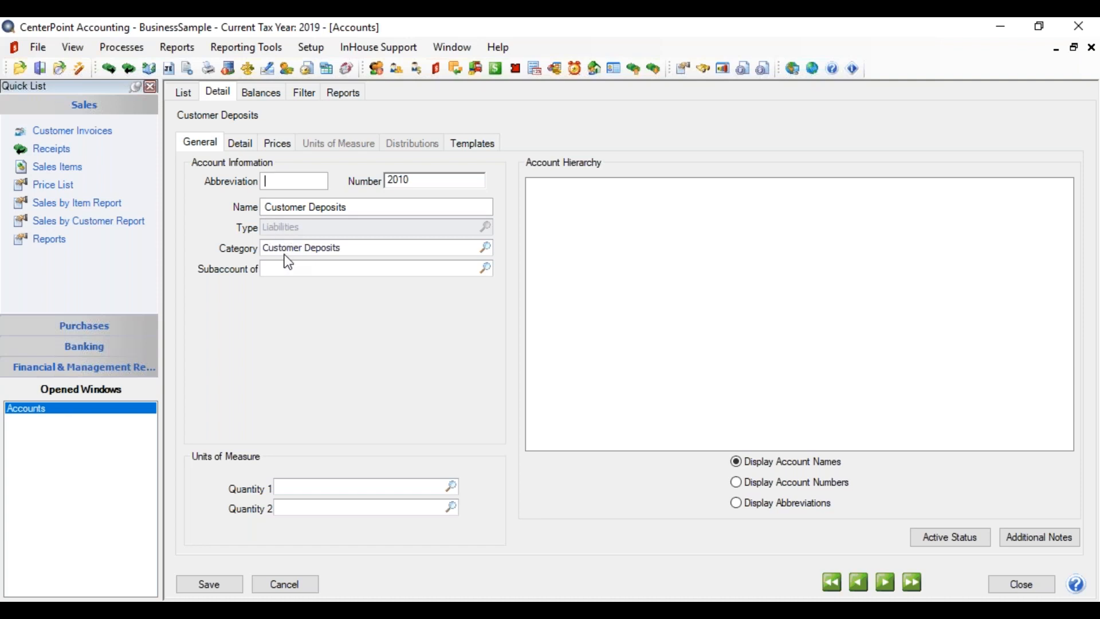
left_click(240, 144)
left_click(206, 143)
left_click(222, 585)
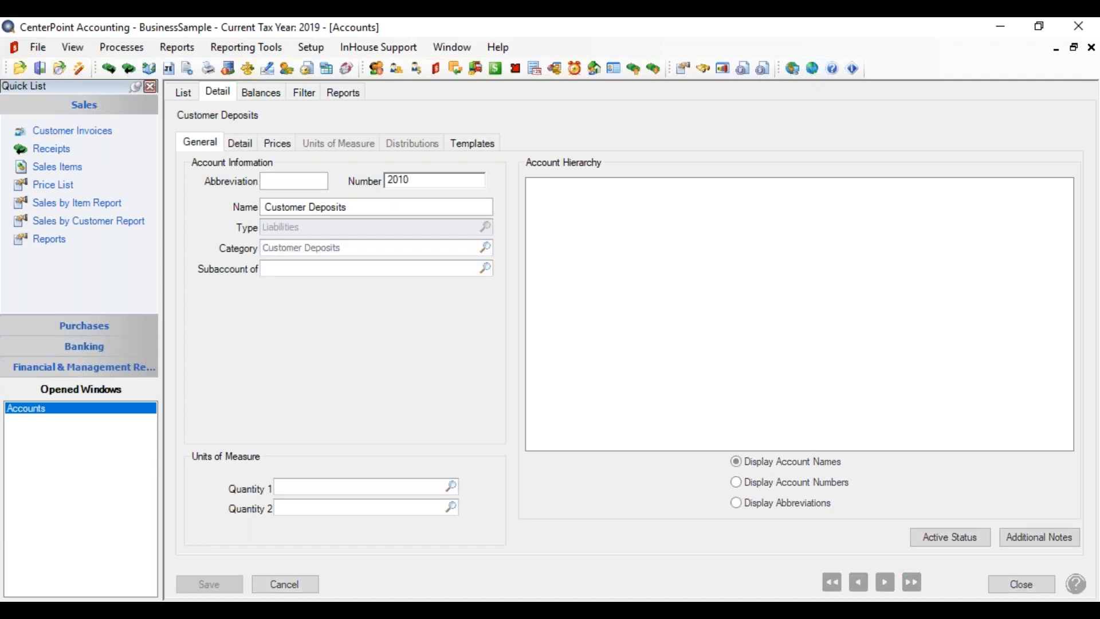
left_click(1024, 580)
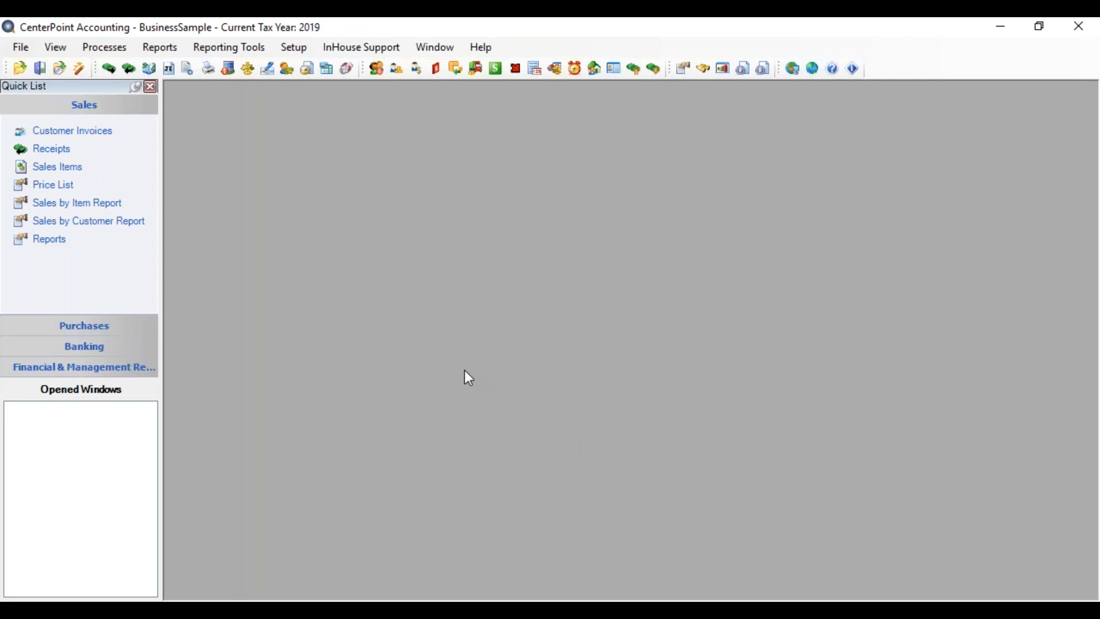
- Start a new receipt and enter the customer's name as the party the payment is received from
left_click(52, 149)
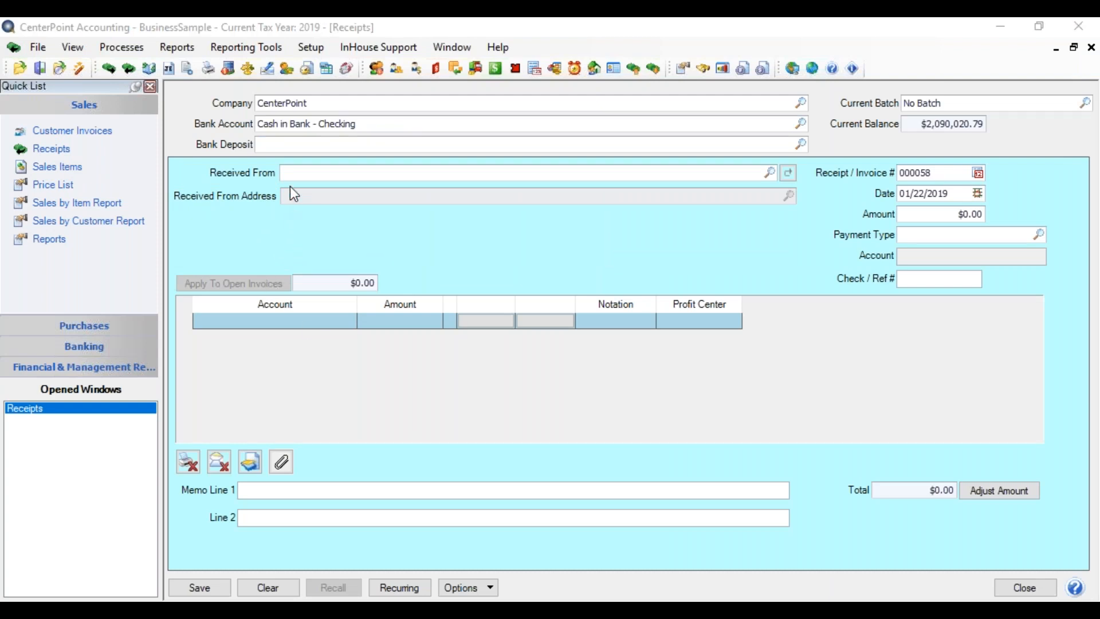
left_click(297, 172)
type("herb")
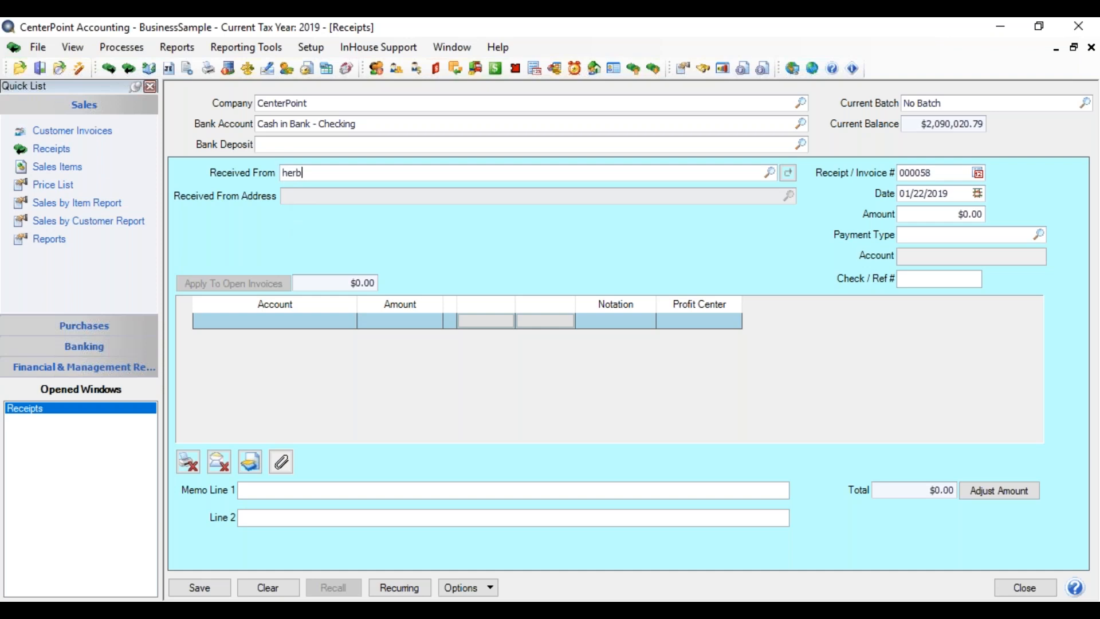
key("Tab")
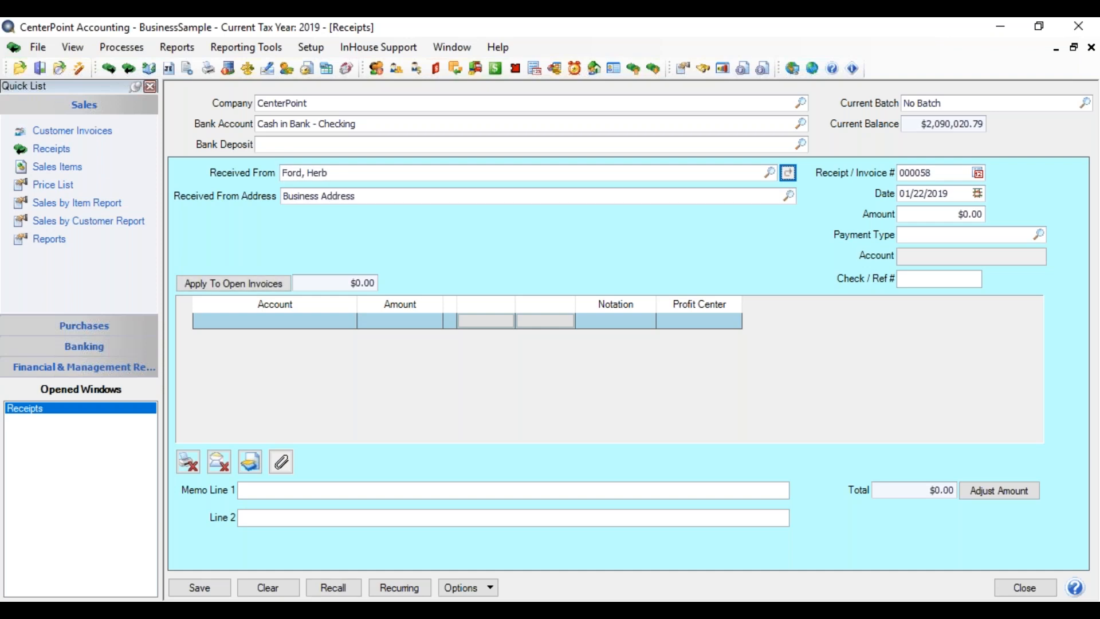
- Set the receipt date to 01/15/2019 and the amount to $300.00
key("Tab")
key("Tab")
key("Tab")
type("1/15")
key("Tab")
type("300")
key("Tab")
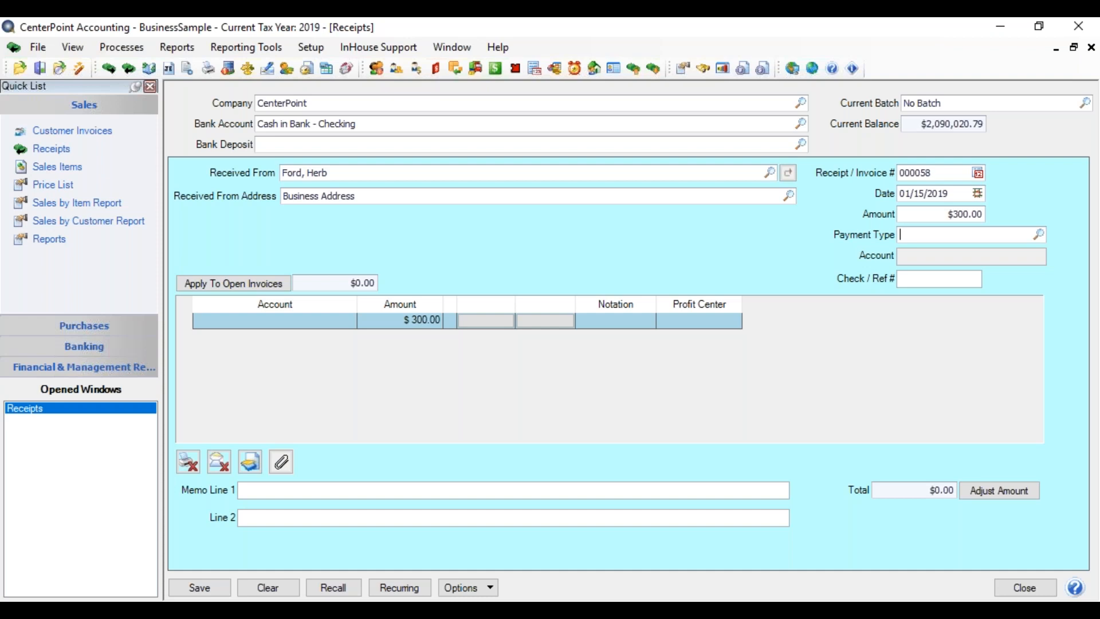
- Assign the $300.00 receipt line to the Customer Deposits liability account, leaving the payment type blank
key("Tab")
key("Tab")
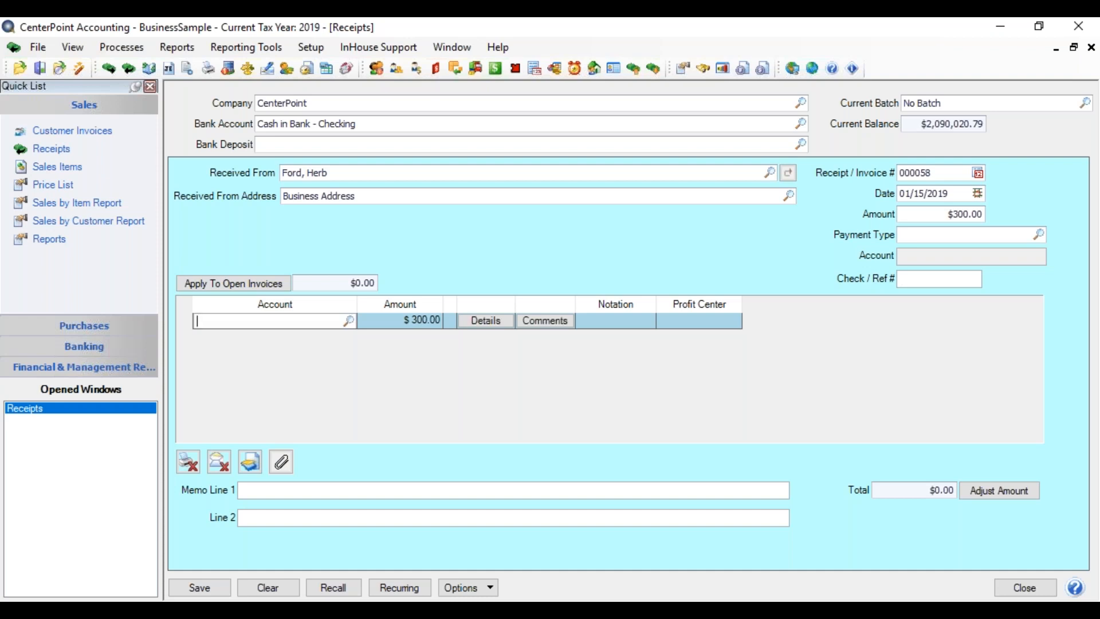
type("Custom")
key("Tab")
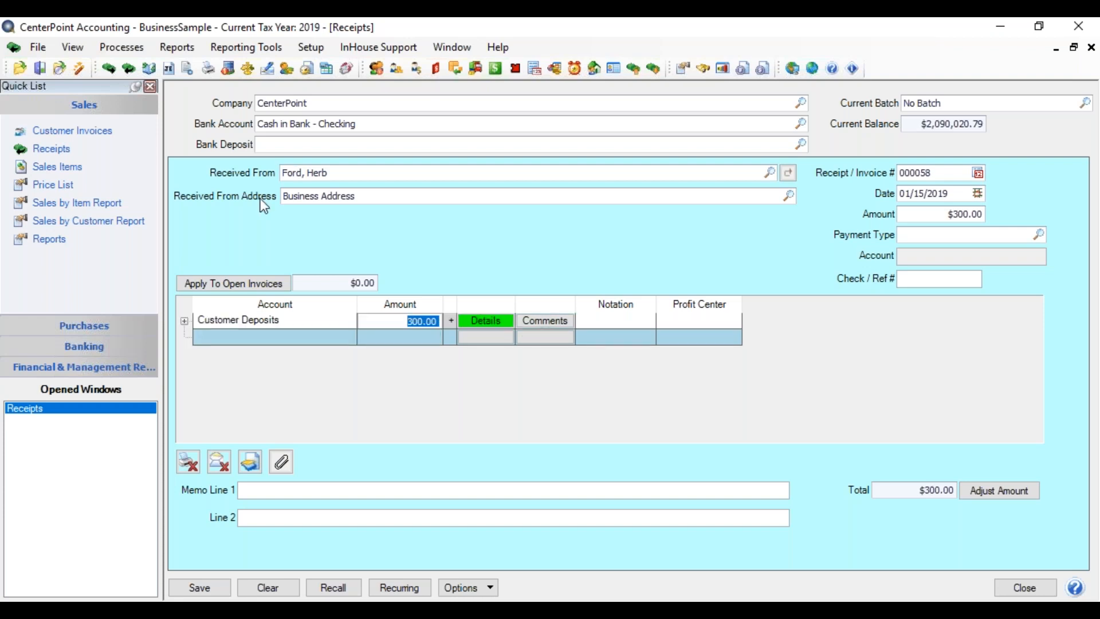
left_click(288, 322)
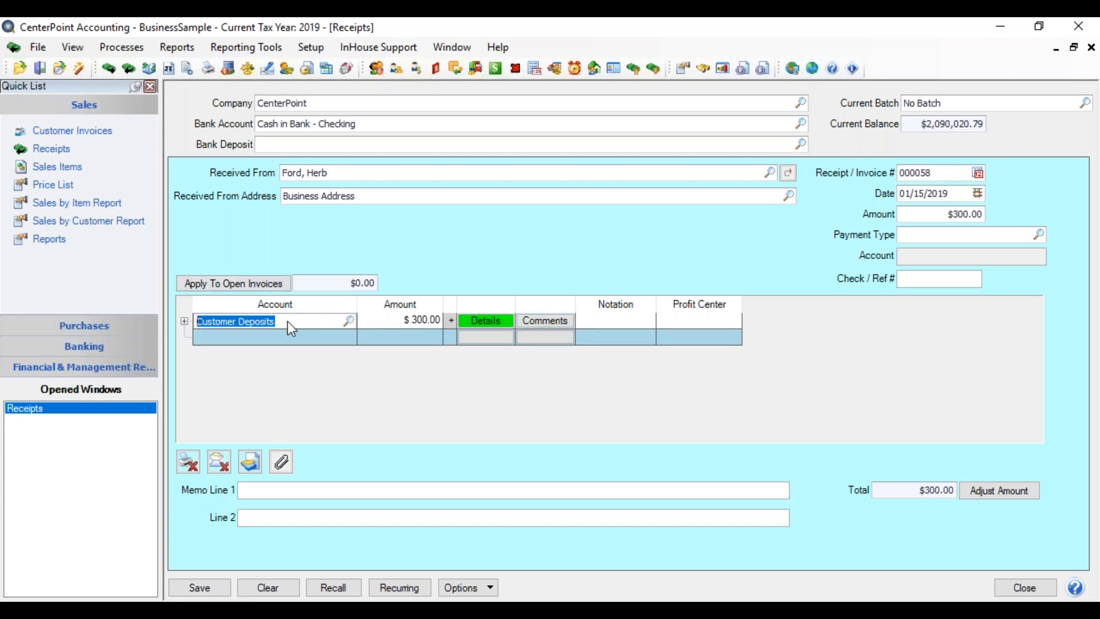
left_click(349, 323)
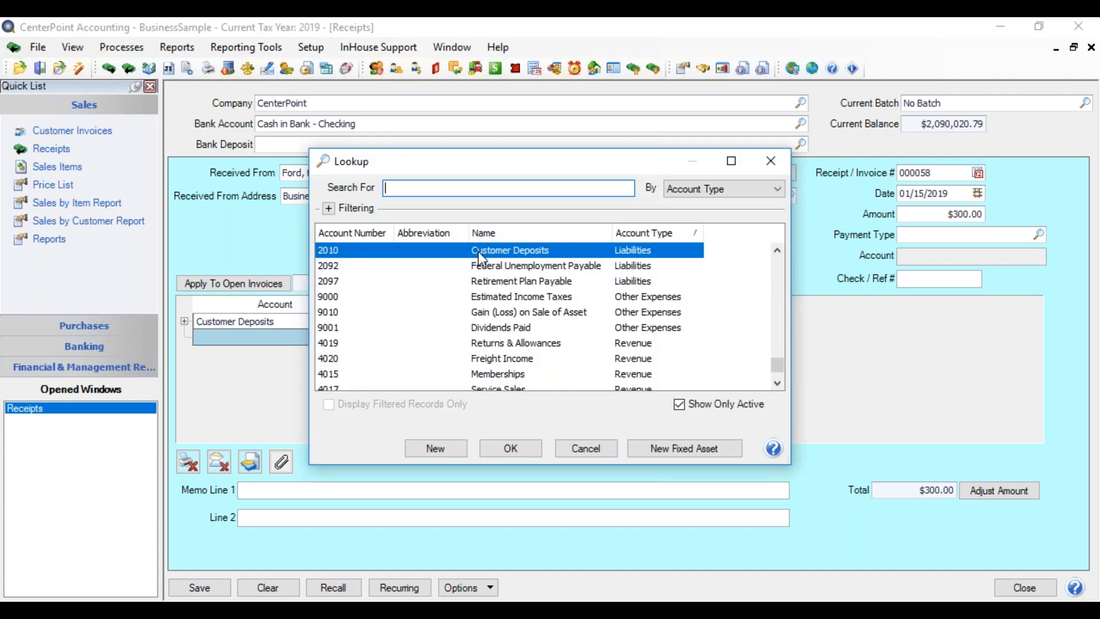
left_click(538, 442)
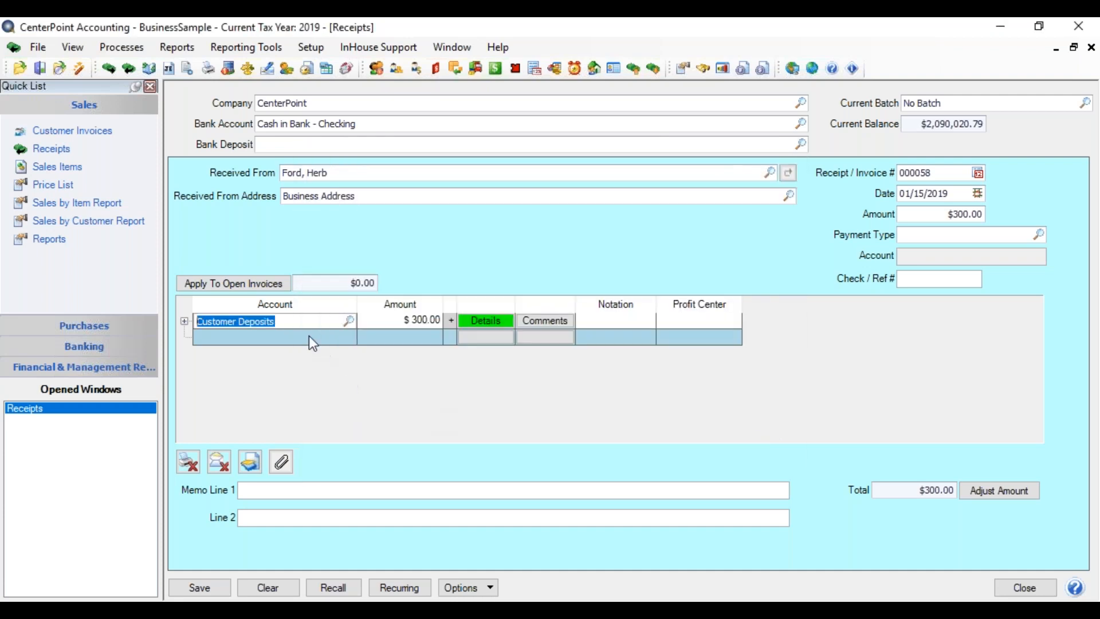
key("Tab")
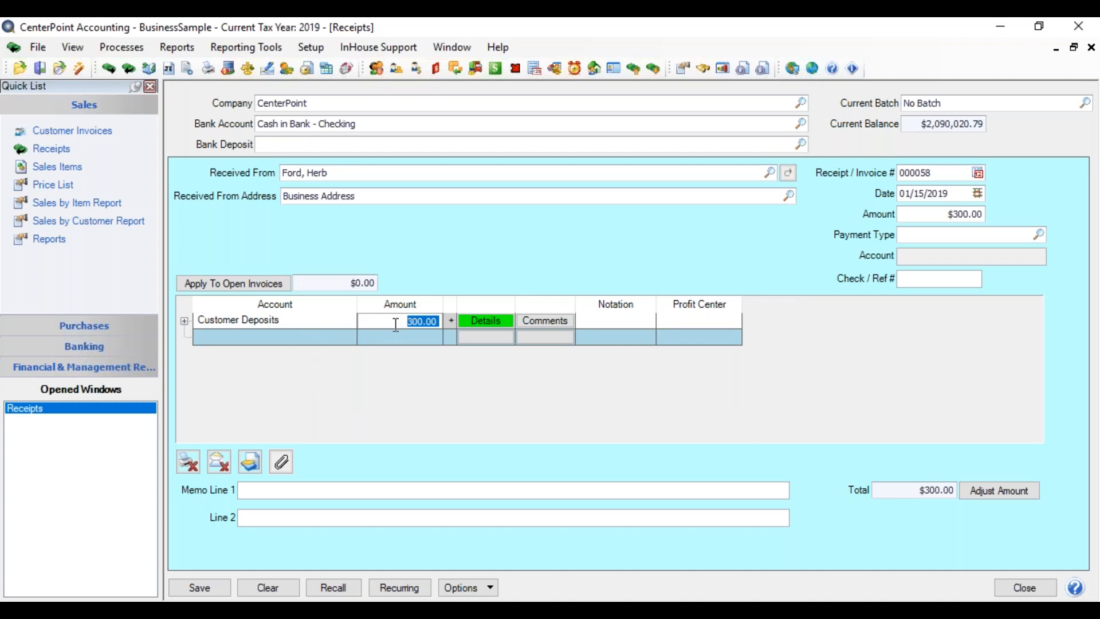
- Review the deposit line's debits and credits and the Customer Deposits balances by customer, and save the receipt
left_click(184, 322)
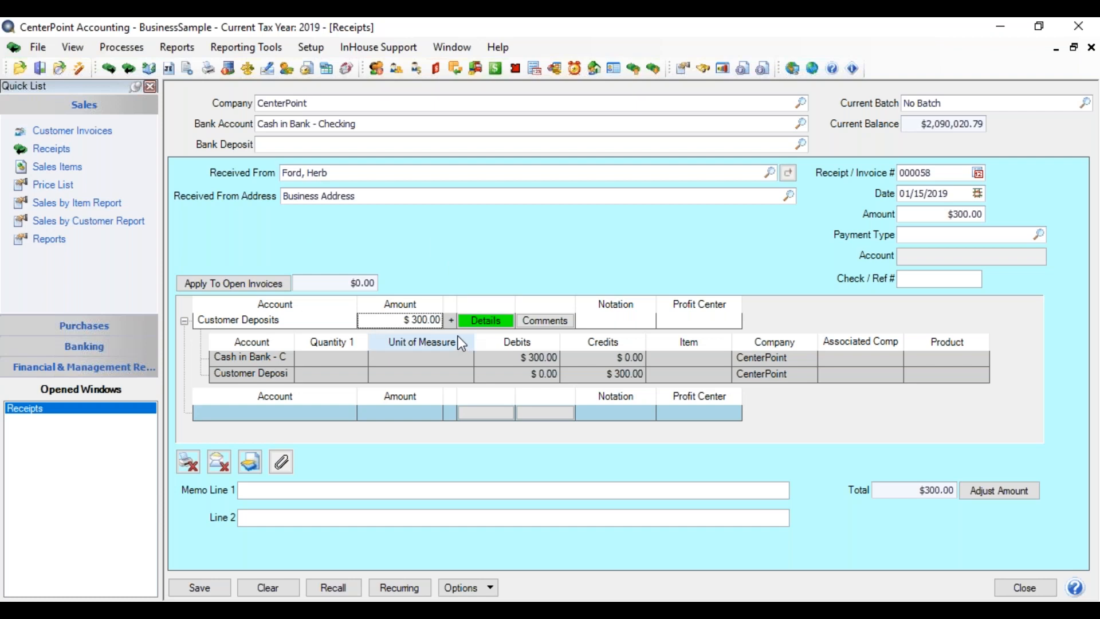
left_click(485, 320)
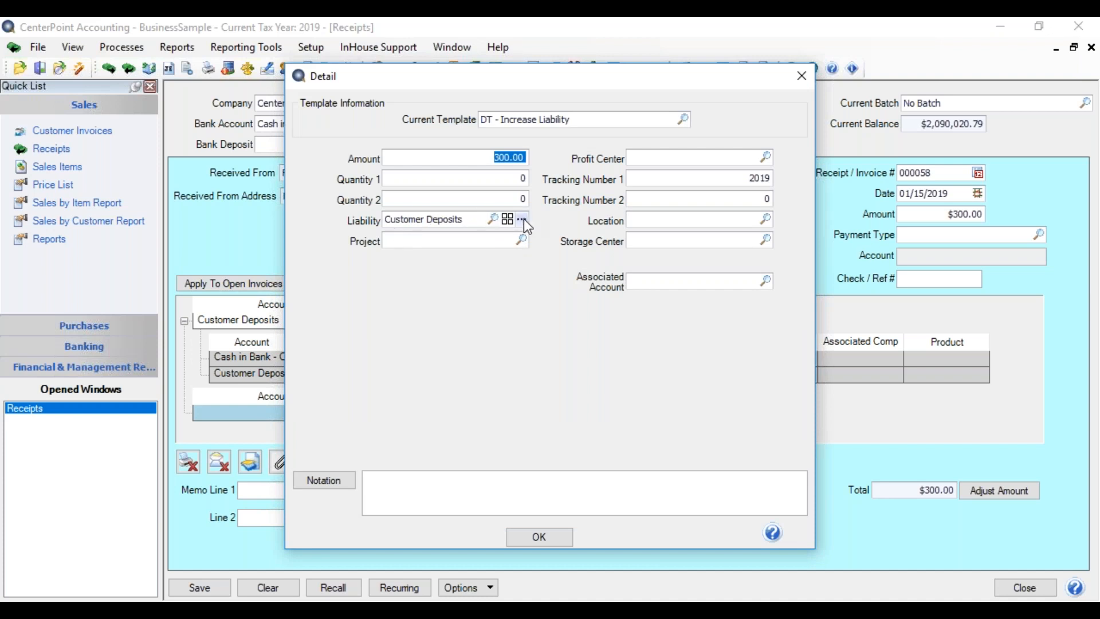
left_click(523, 220)
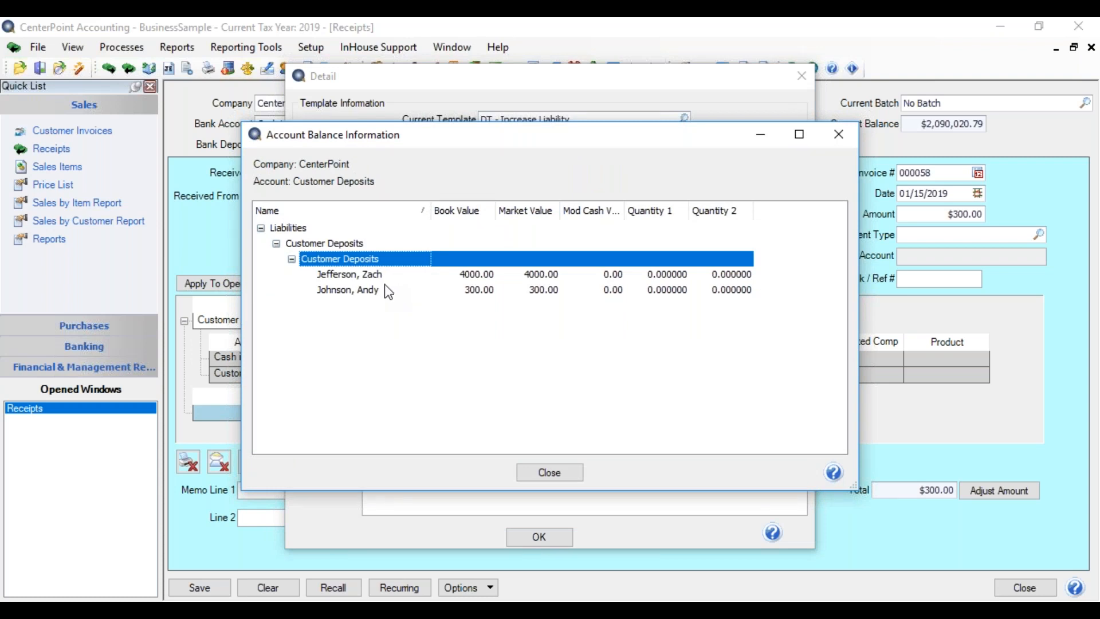
left_click(548, 473)
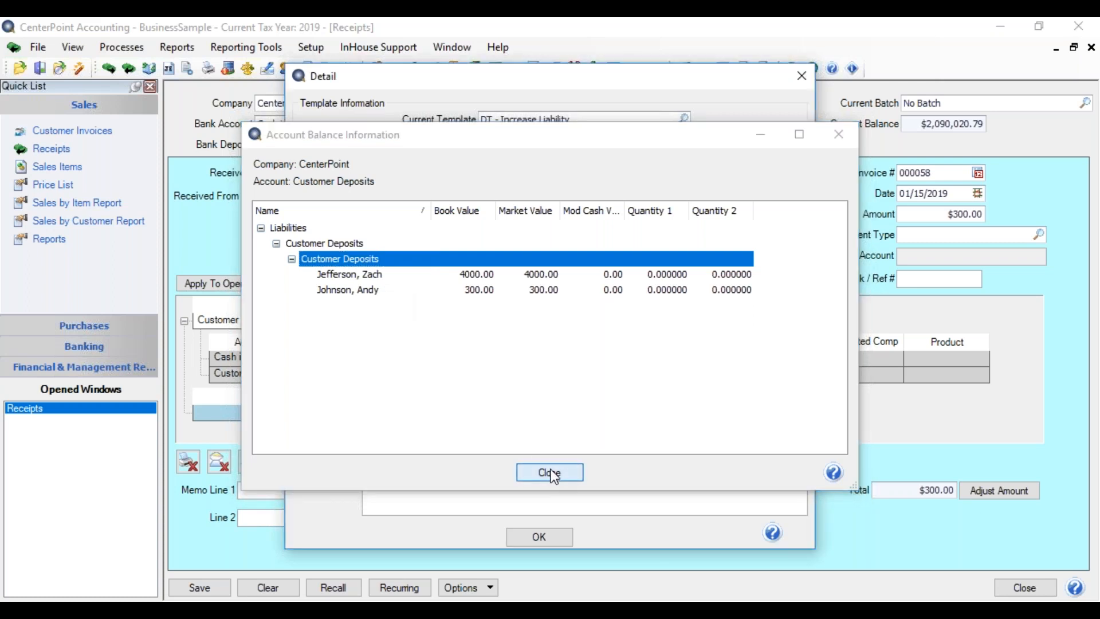
left_click(559, 544)
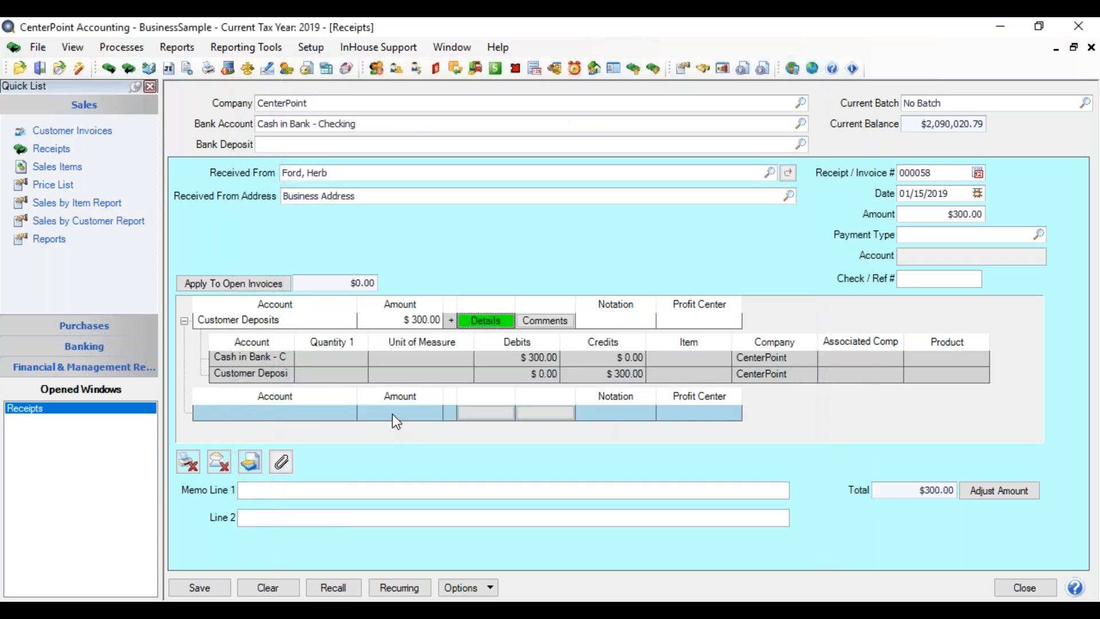
left_click(205, 586)
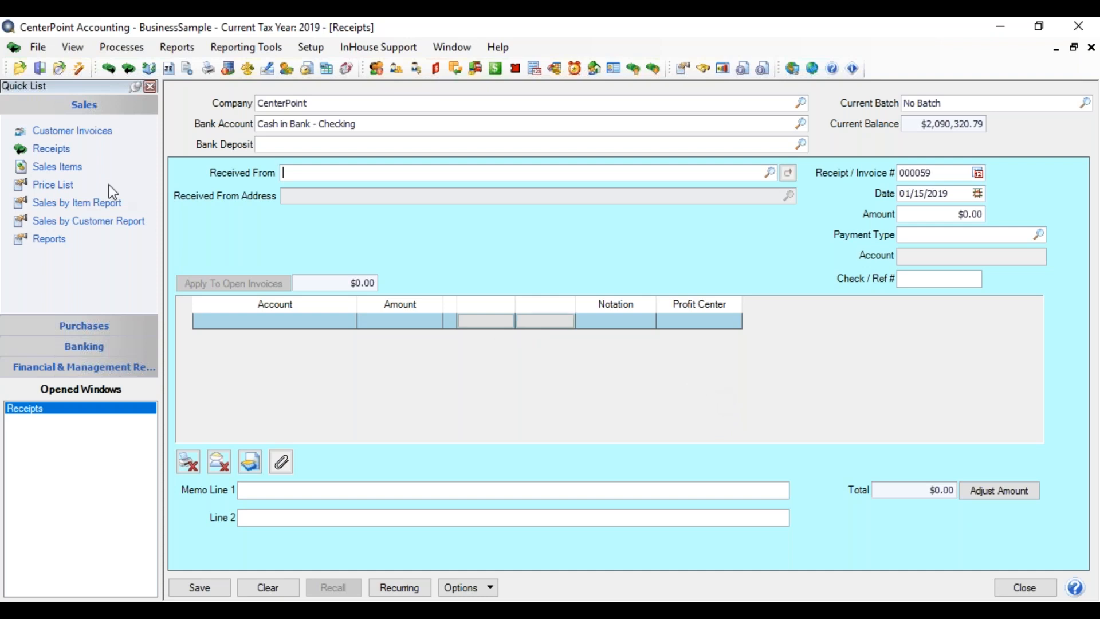
- Start a new customer invoice and enter the same customer's name
left_click(89, 135)
left_click(277, 153)
type("herb")
key("Tab")
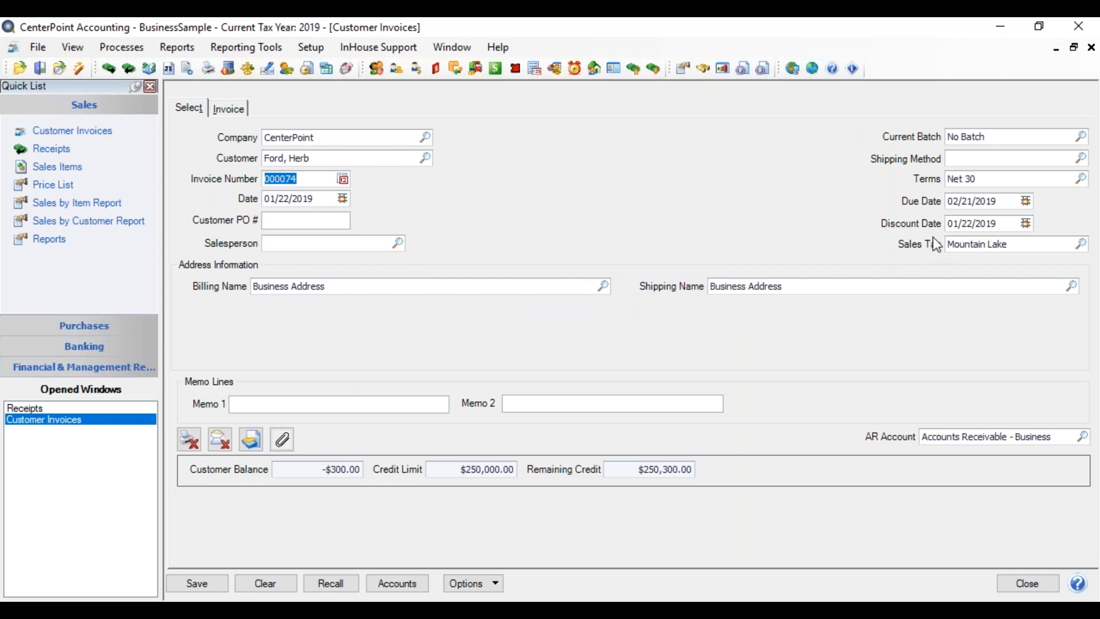
- Add the Mountain Lake Club Membership item to the invoice lines
left_click(229, 109)
left_click(227, 212)
type("moun")
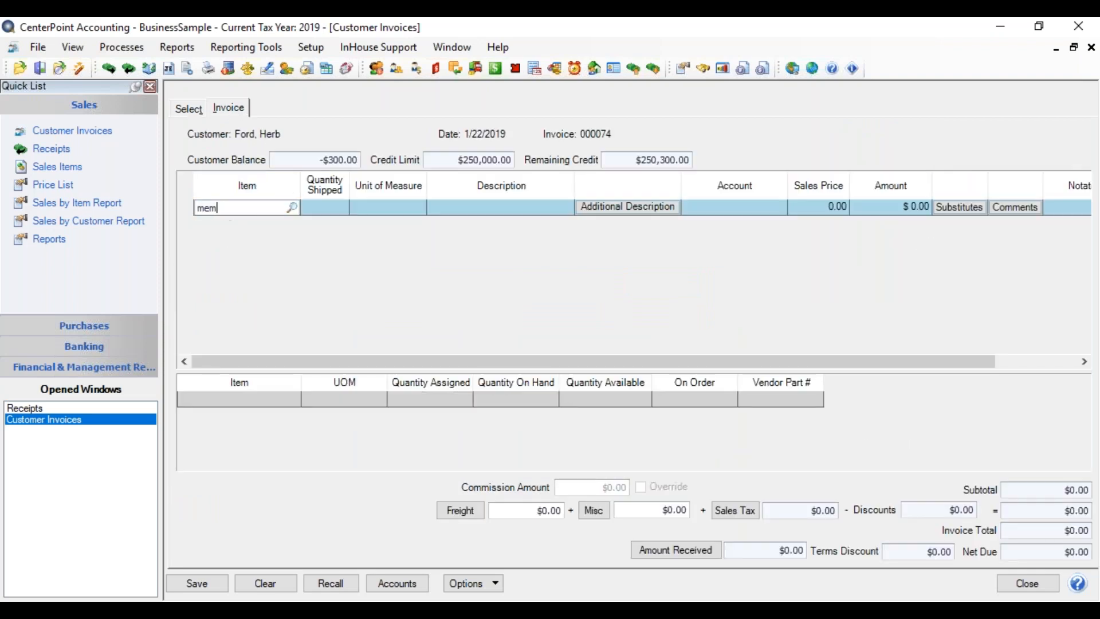
key("Return")
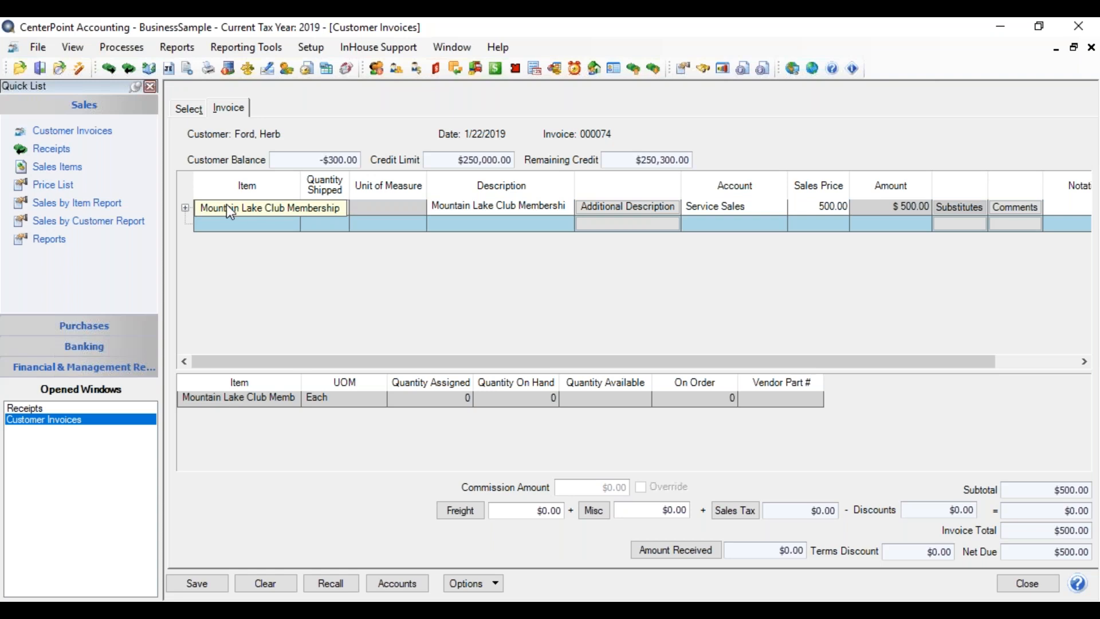
key("Tab")
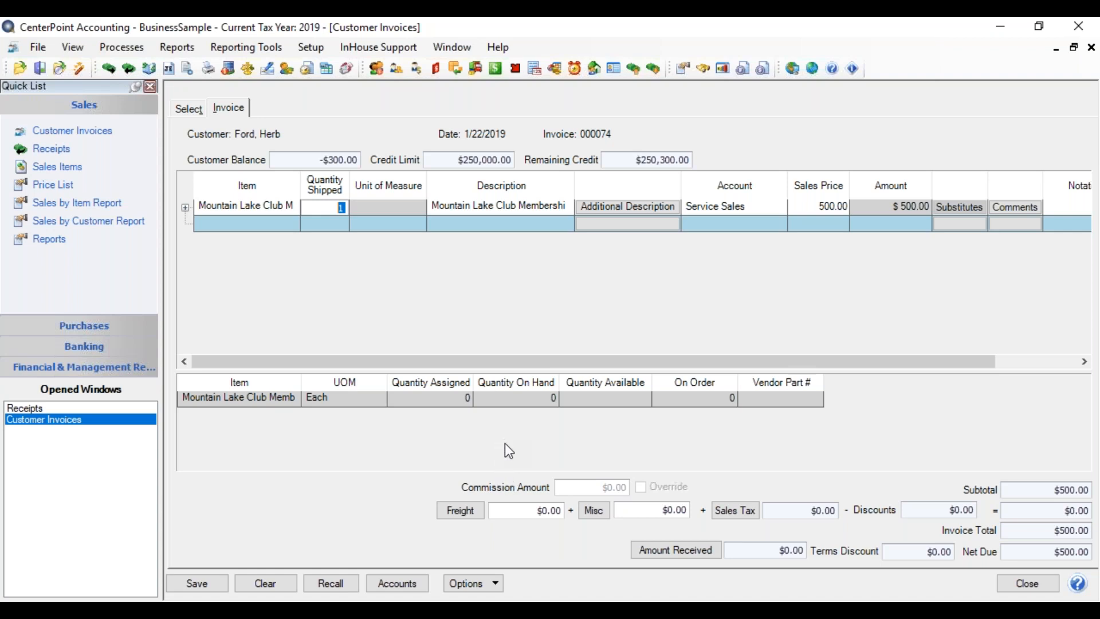
- Apply the customer's 01/15/19 deposit of $300.00 to the invoice as an amount received
left_click(671, 553)
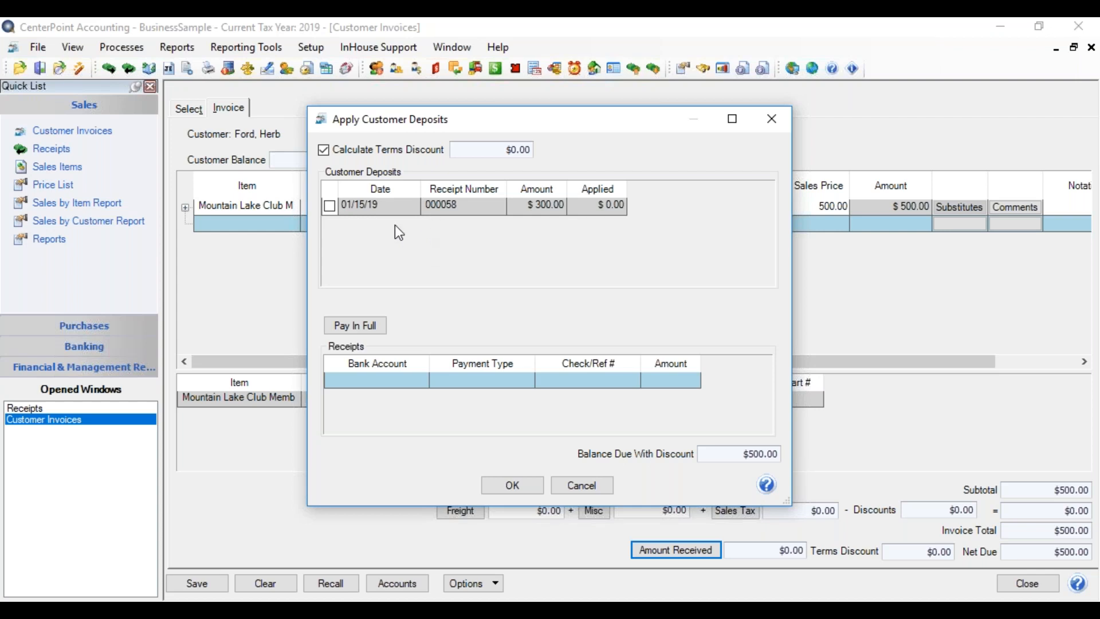
left_click(331, 206)
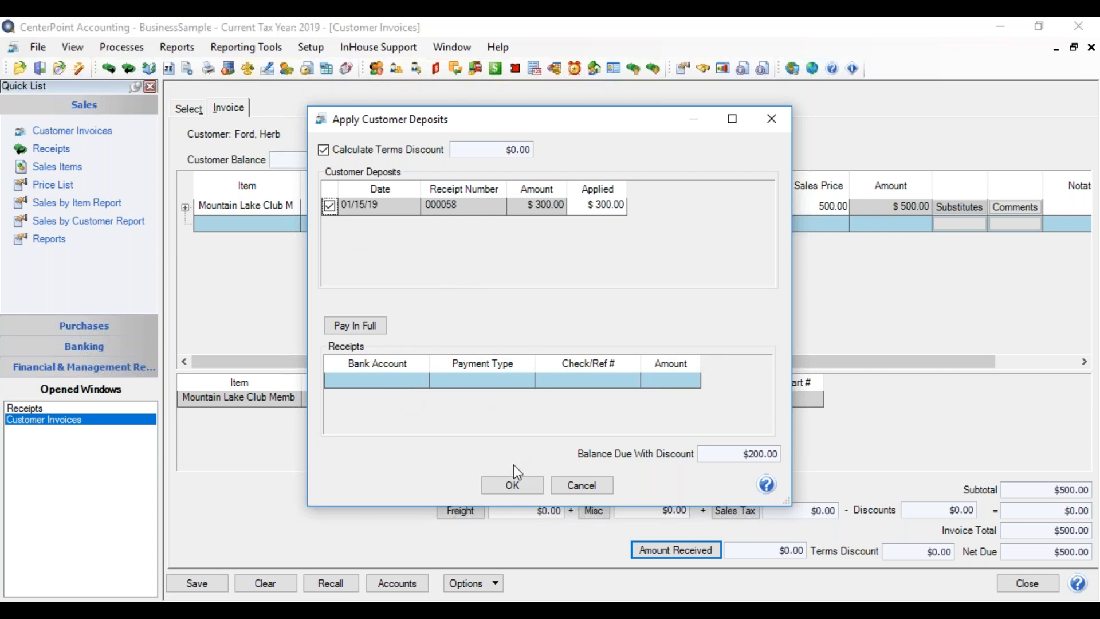
left_click(517, 484)
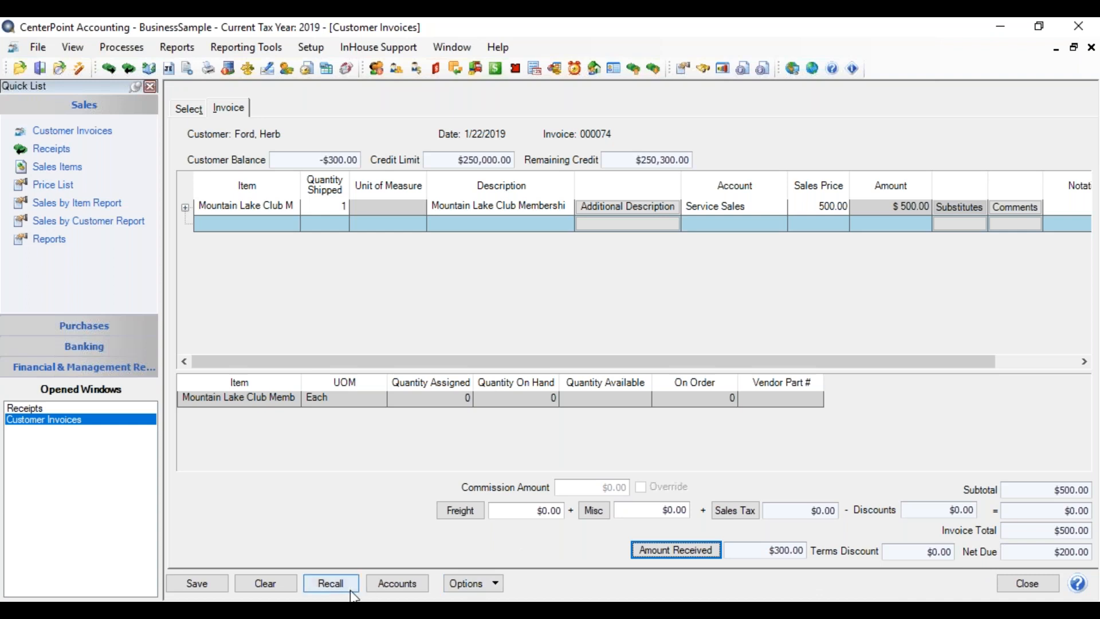
- Check which Customer Deposits account is assigned in the sales invoice accounts
left_click(383, 580)
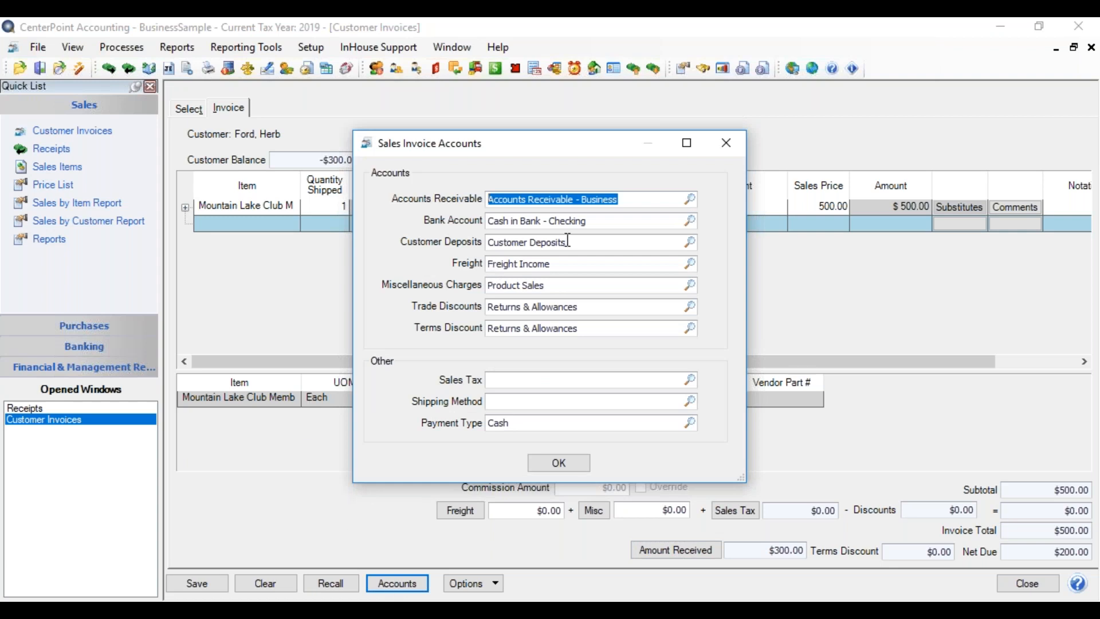
left_click(565, 462)
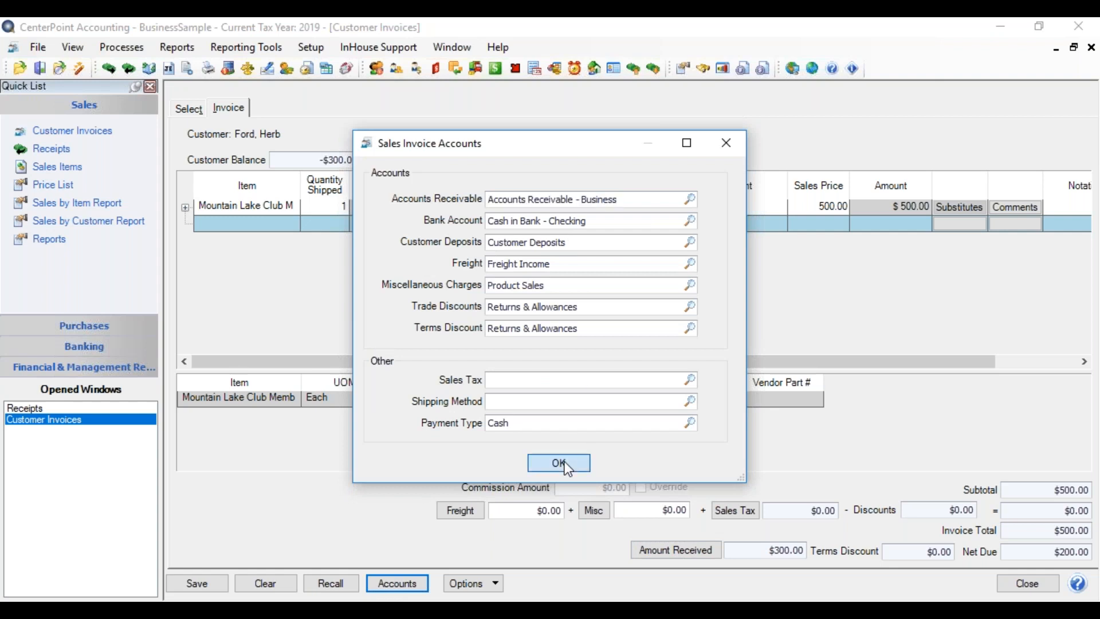
- Check the database-level default accounts for customer invoices in the preferences, including the Customer Deposits account
left_click(44, 51)
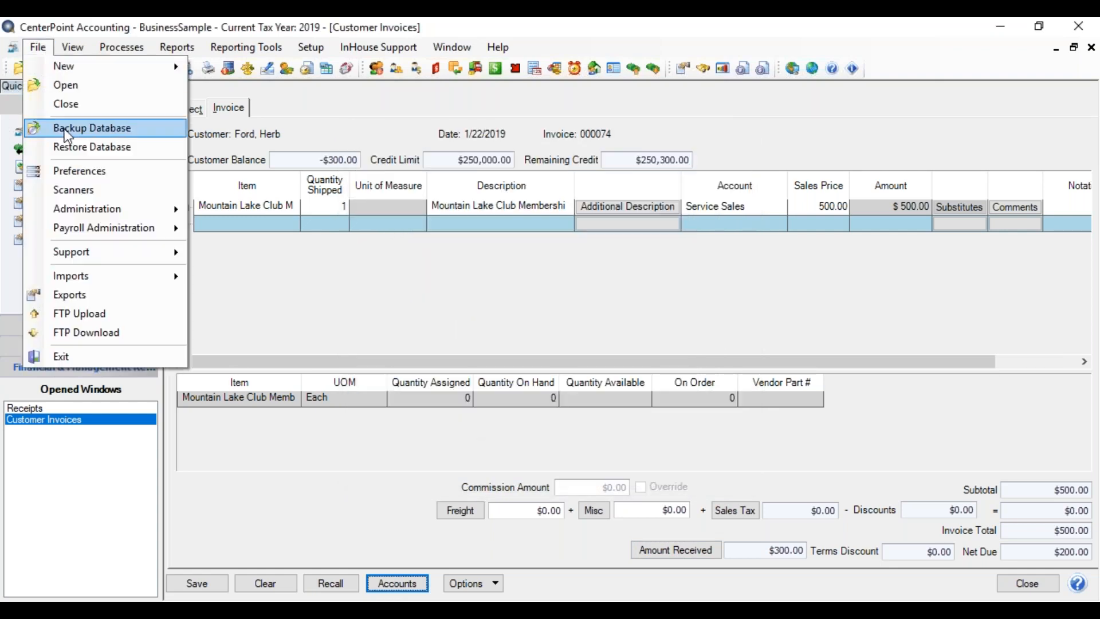
left_click(75, 171)
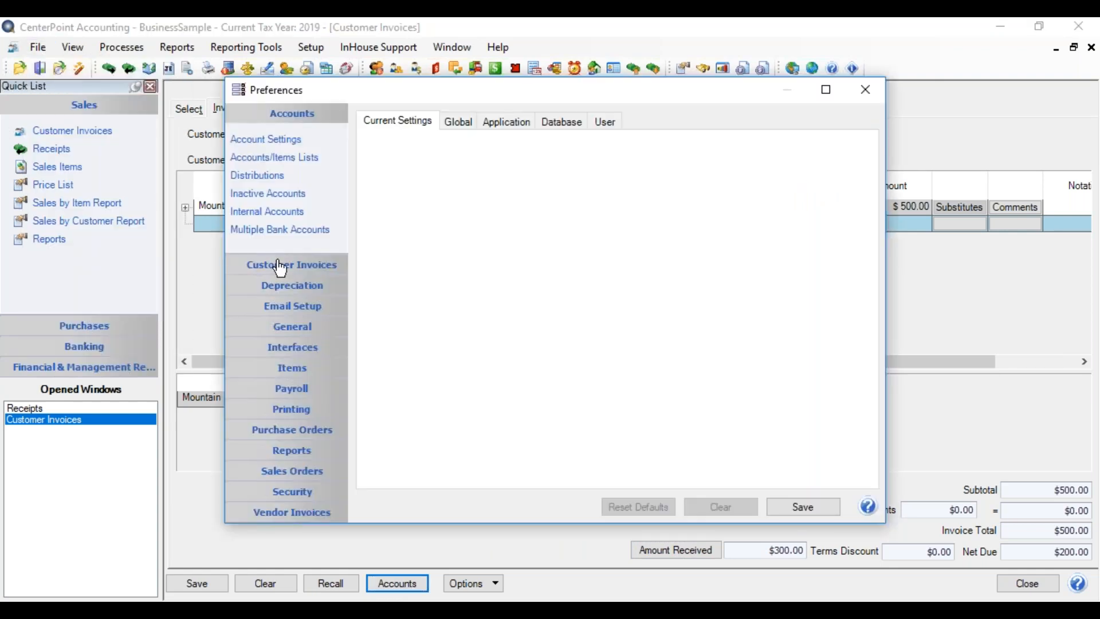
left_click(279, 268)
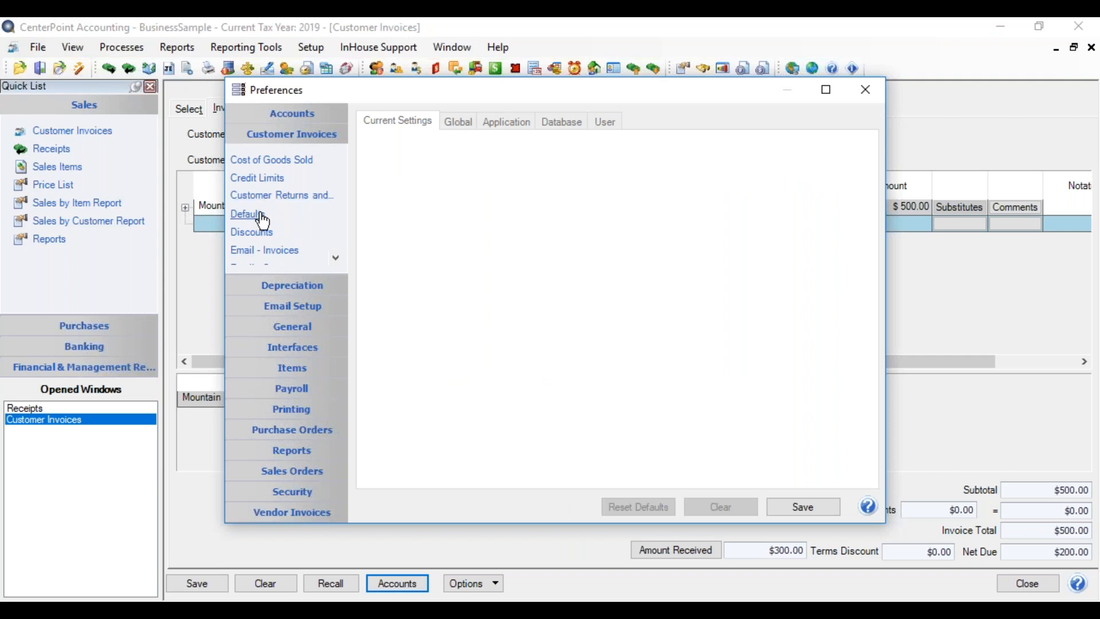
left_click(256, 215)
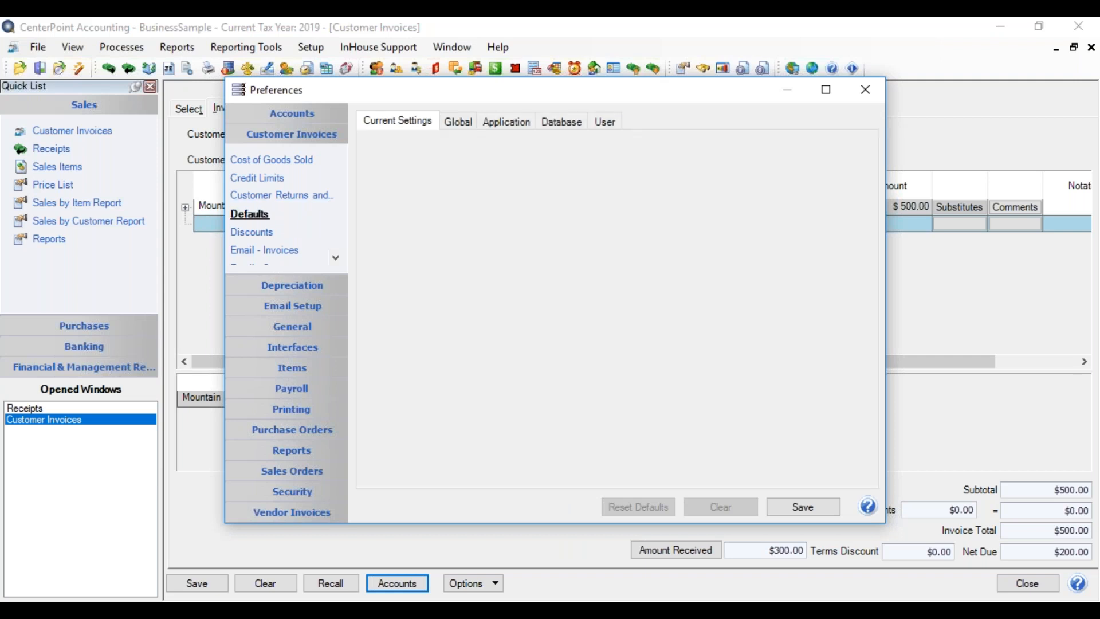
left_click(575, 125)
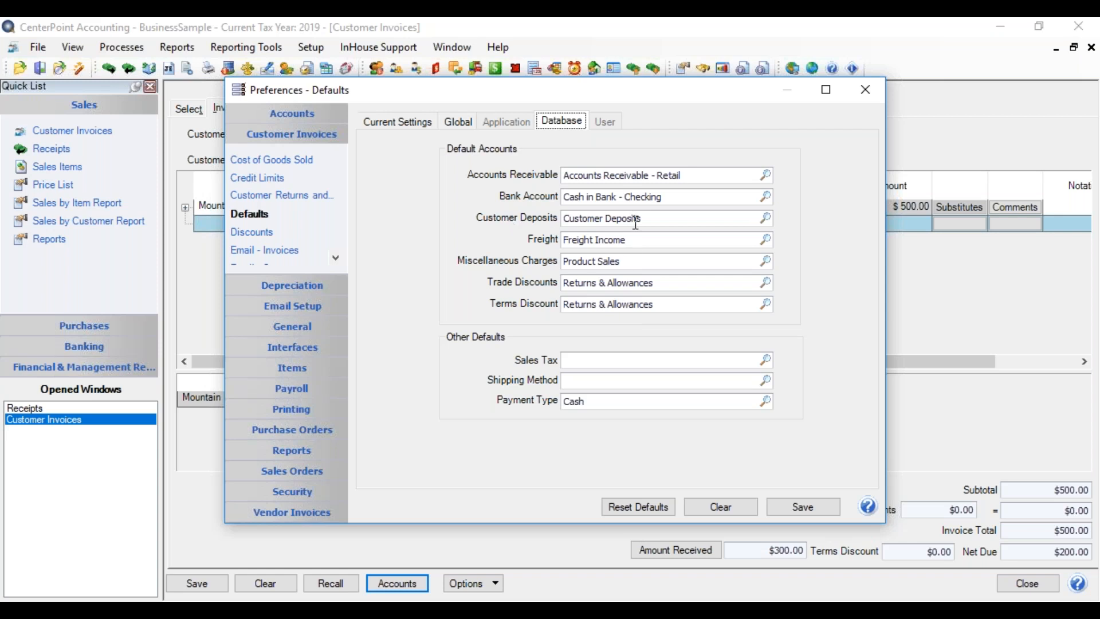
left_click(819, 509)
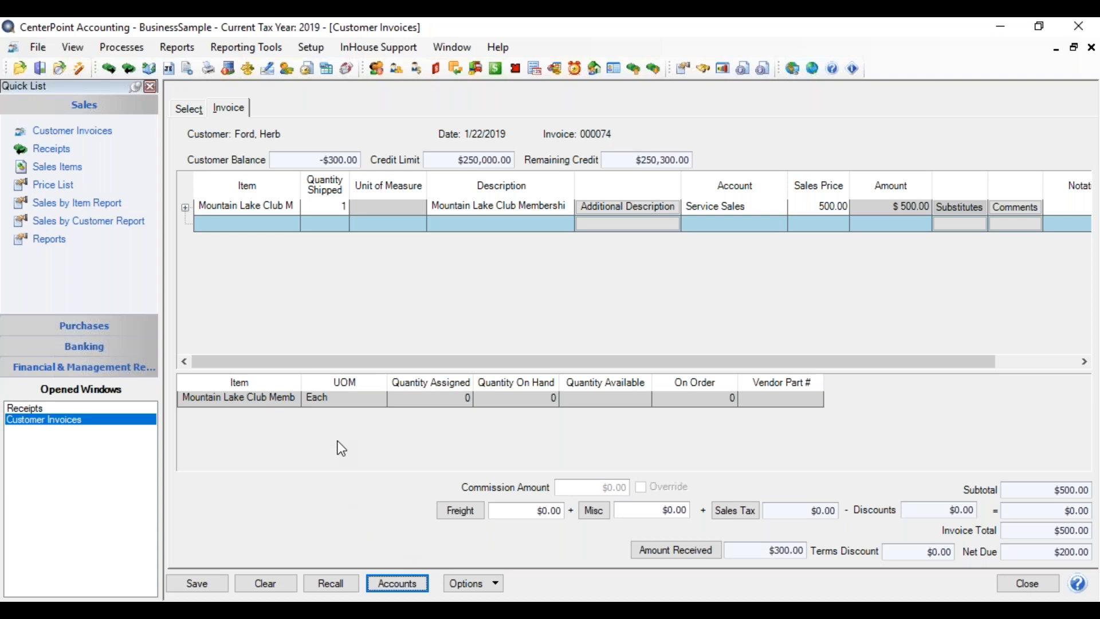
- Save the customer invoice with the applied deposit
left_click(197, 583)
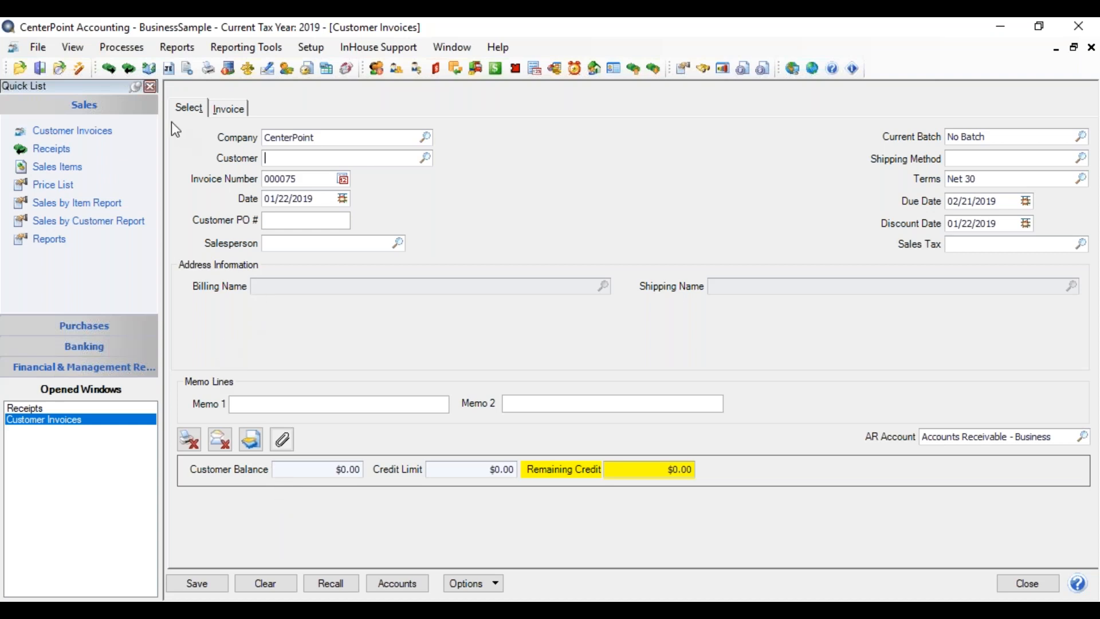
- Open Apply Customer Deposits and select the customer who holds the 04/17/2018 deposit
left_click(135, 50)
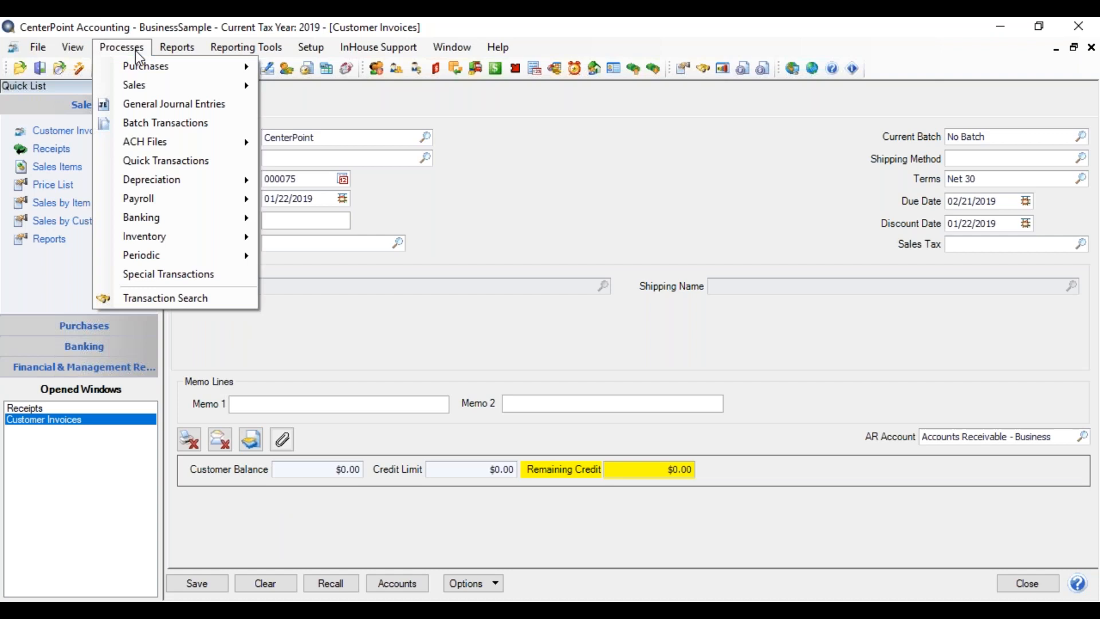
mouse_move(142, 84)
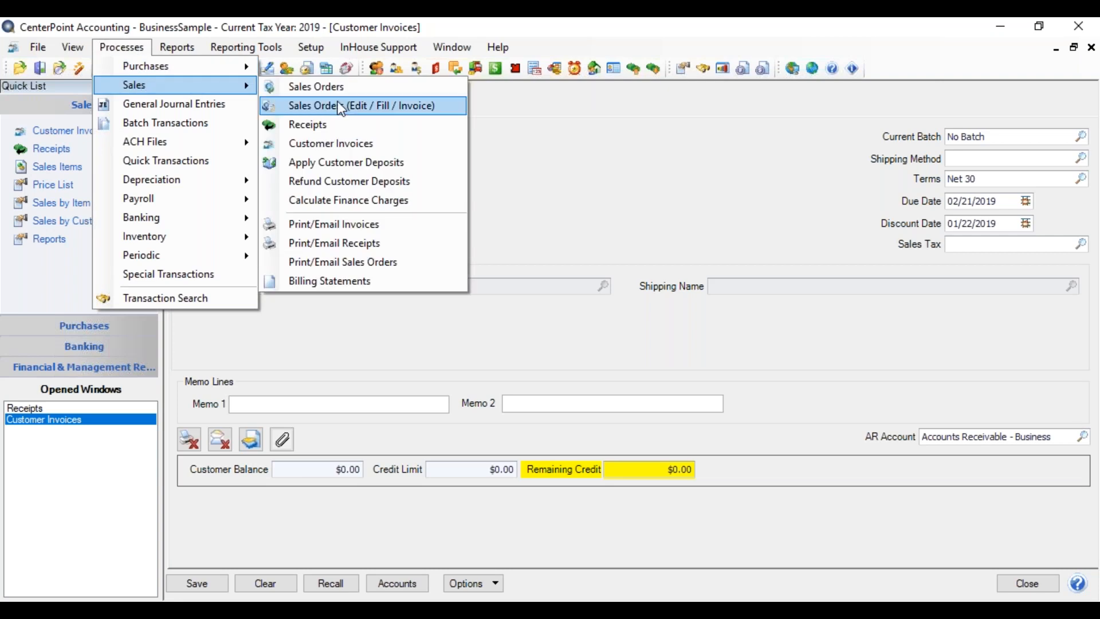
left_click(360, 162)
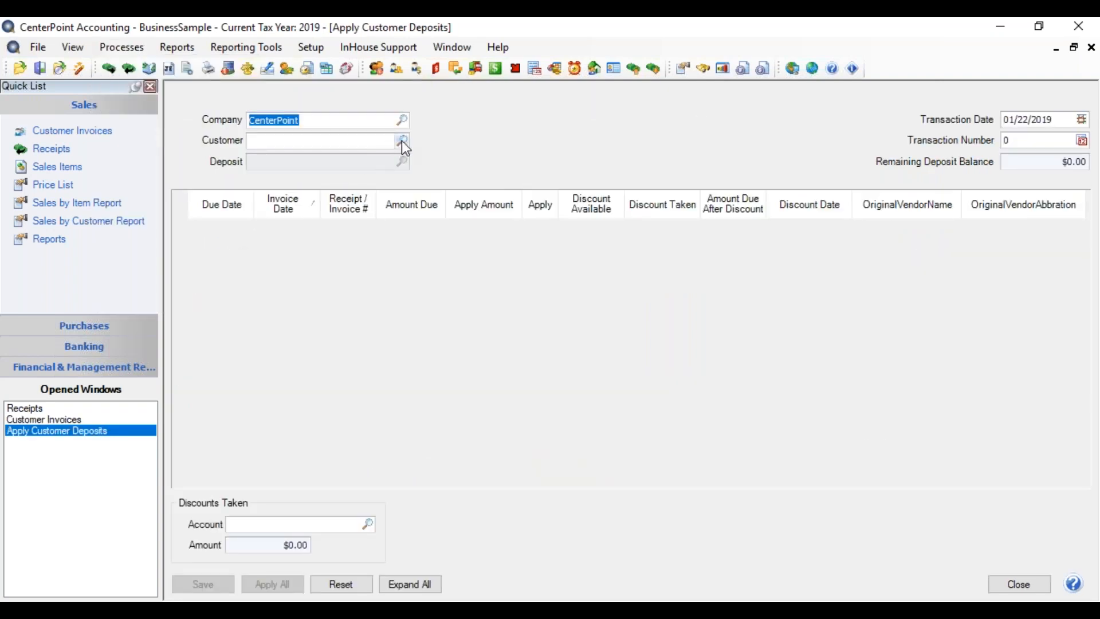
left_click(403, 141)
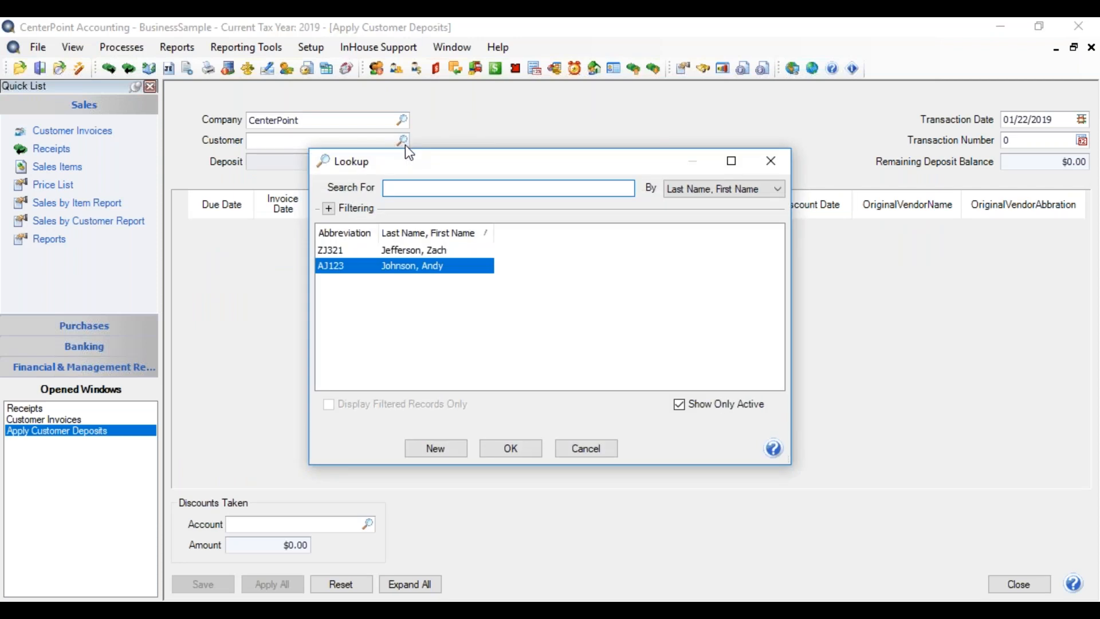
double_click(410, 269)
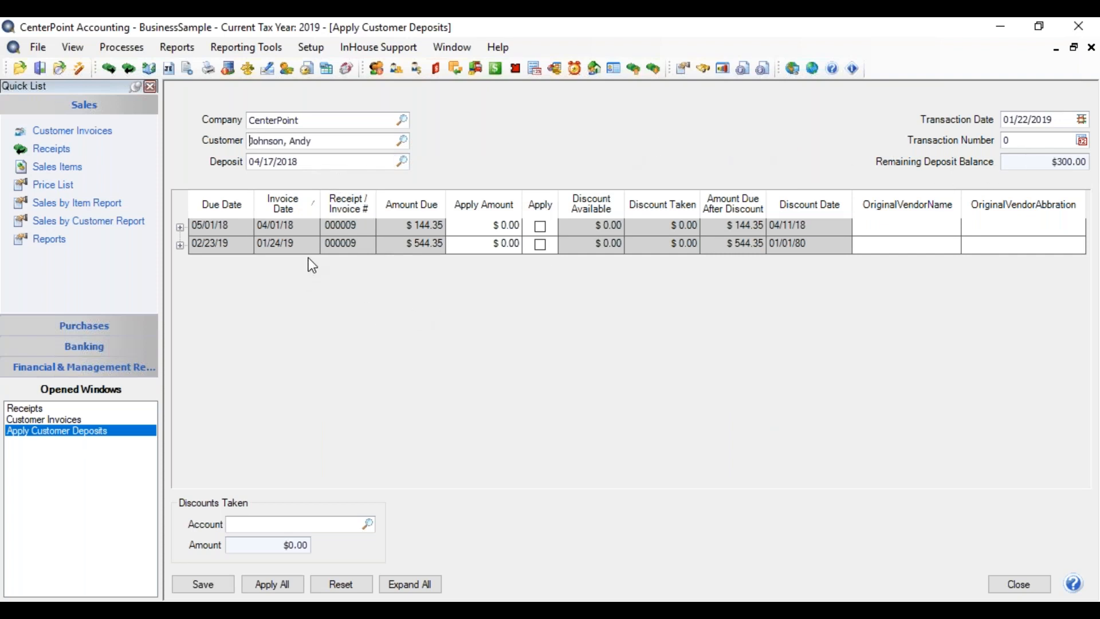
- Try applying the deposit across all of the customer's open invoices, and reset the applied amounts
left_click(273, 584)
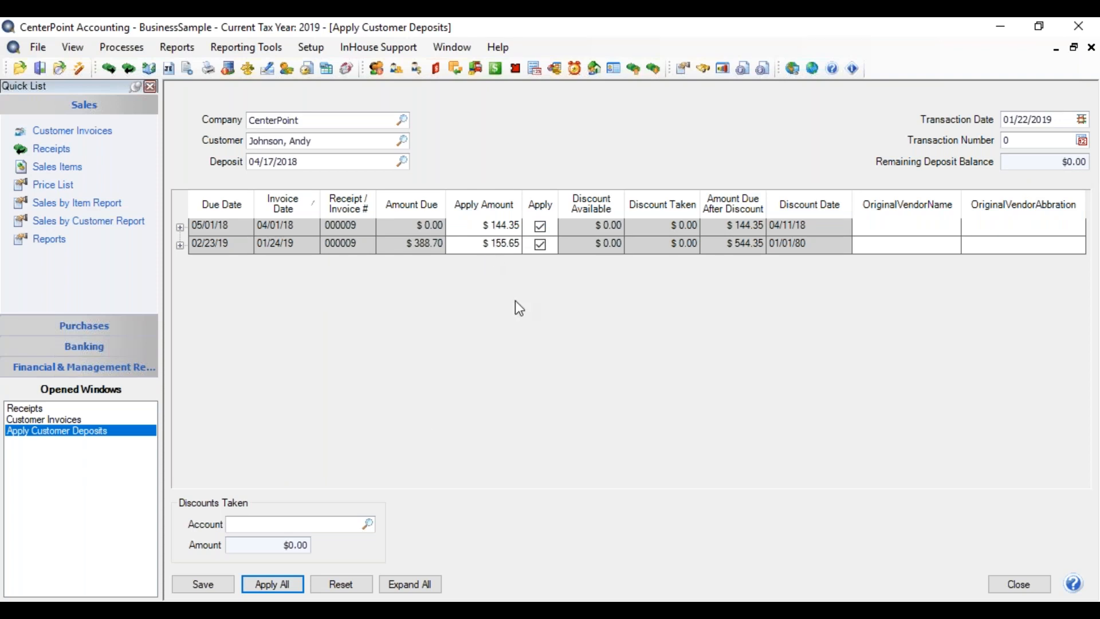
left_click(346, 588)
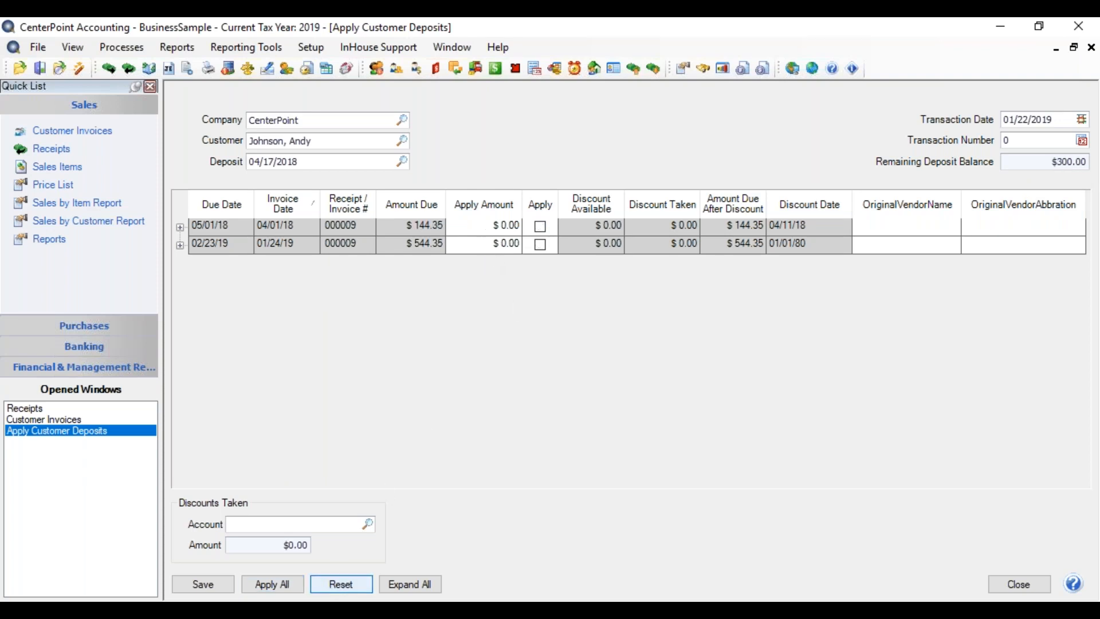
- Apply $100.00 of the deposit to the invoice dated 01/24/19, save the application, and close the Apply Customer Deposits window
left_click(541, 244)
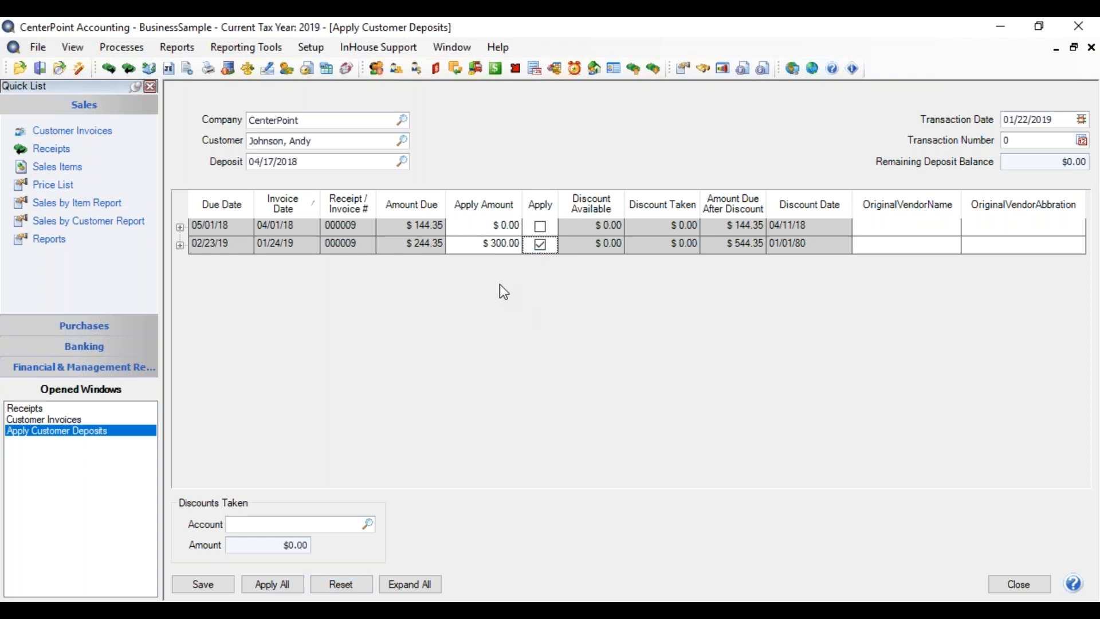
left_click_drag(486, 246, 542, 228)
type("100.00")
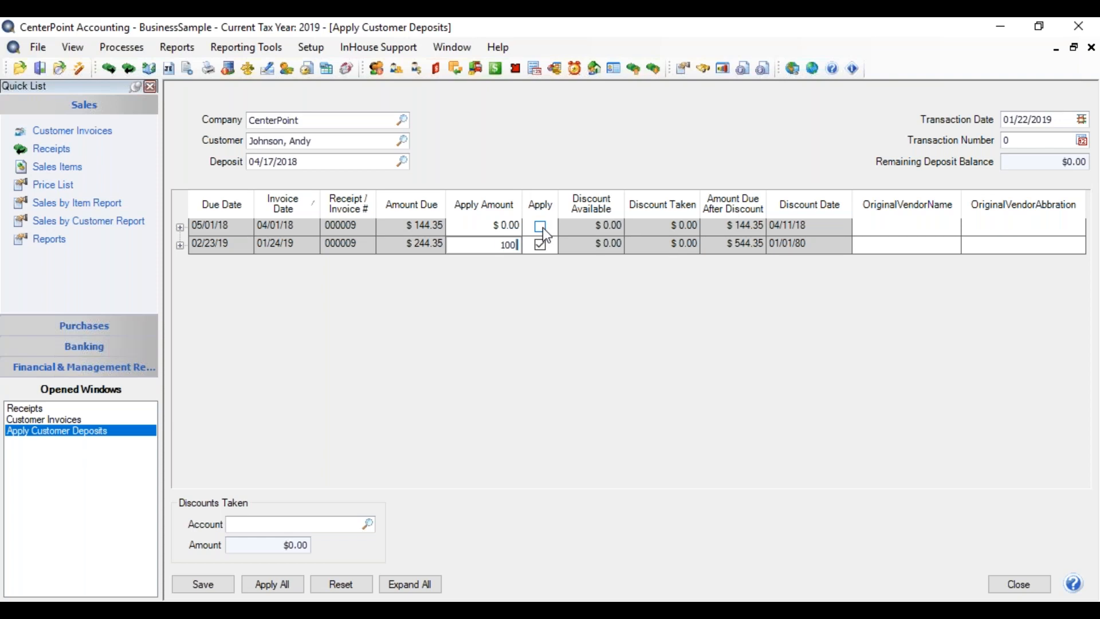
key("Tab")
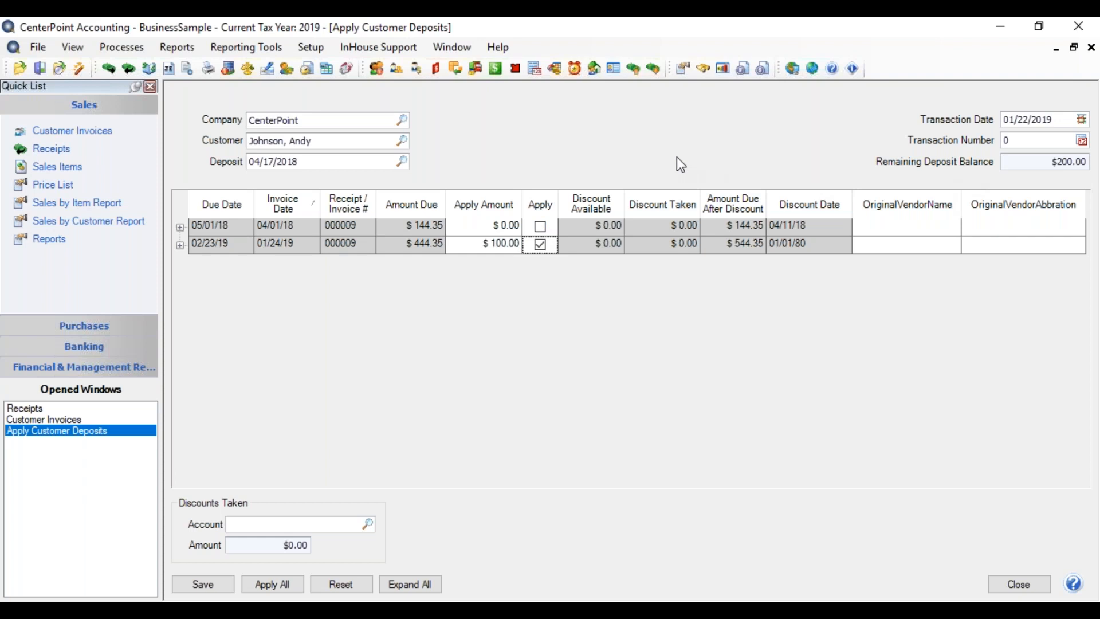
left_click(208, 582)
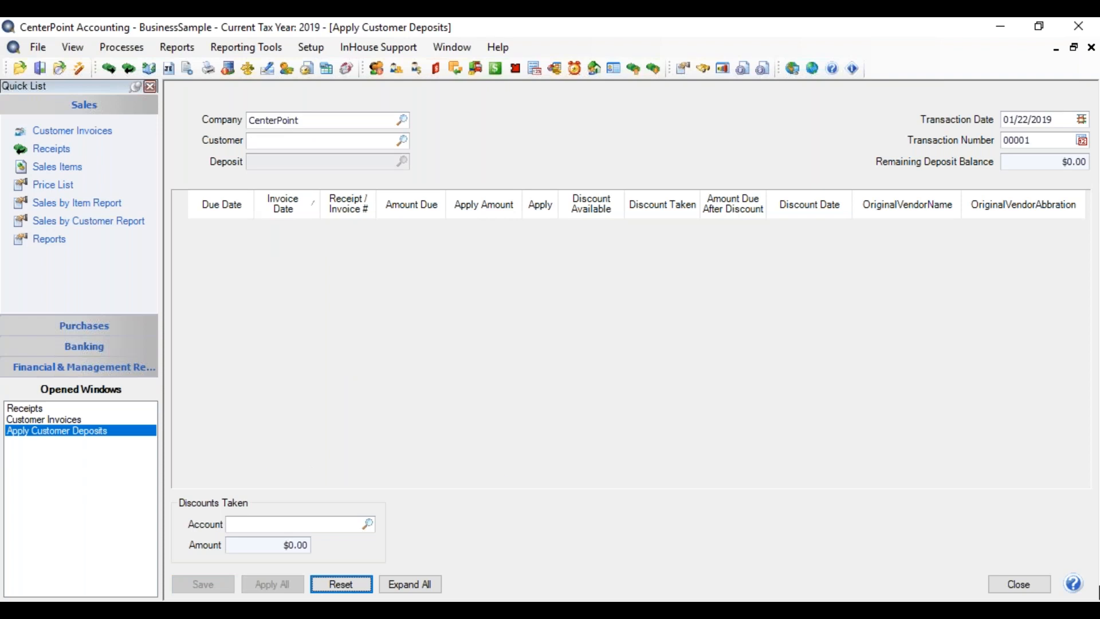
left_click(1025, 587)
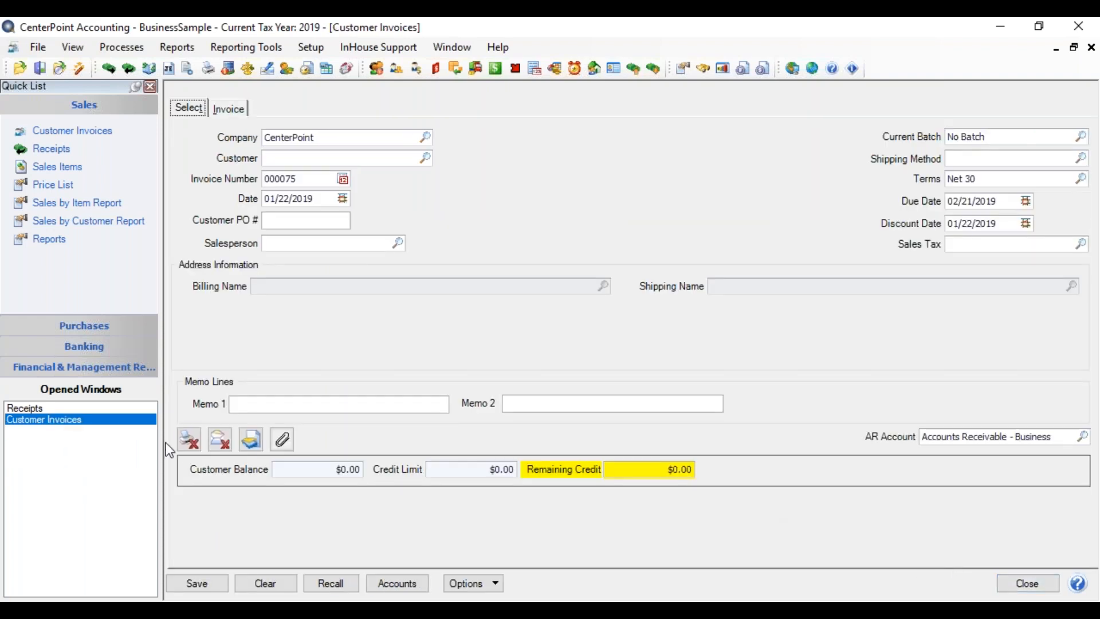
- Return to Receipts, enter the paying customer's name in Received From, and set the receipt amount to $600.00
left_click(109, 409)
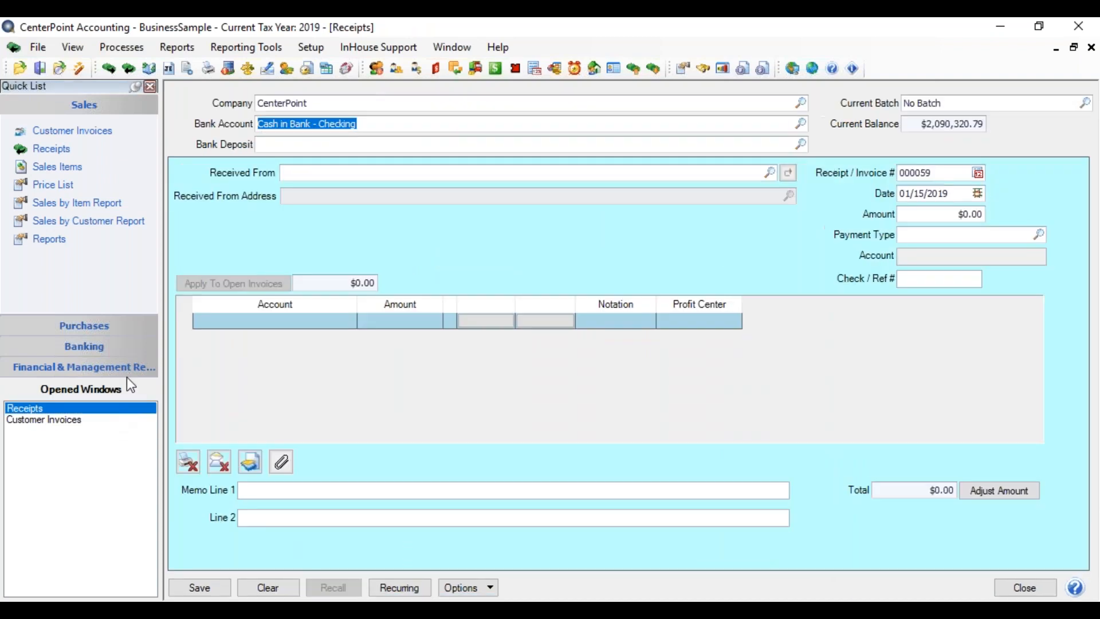
left_click(301, 173)
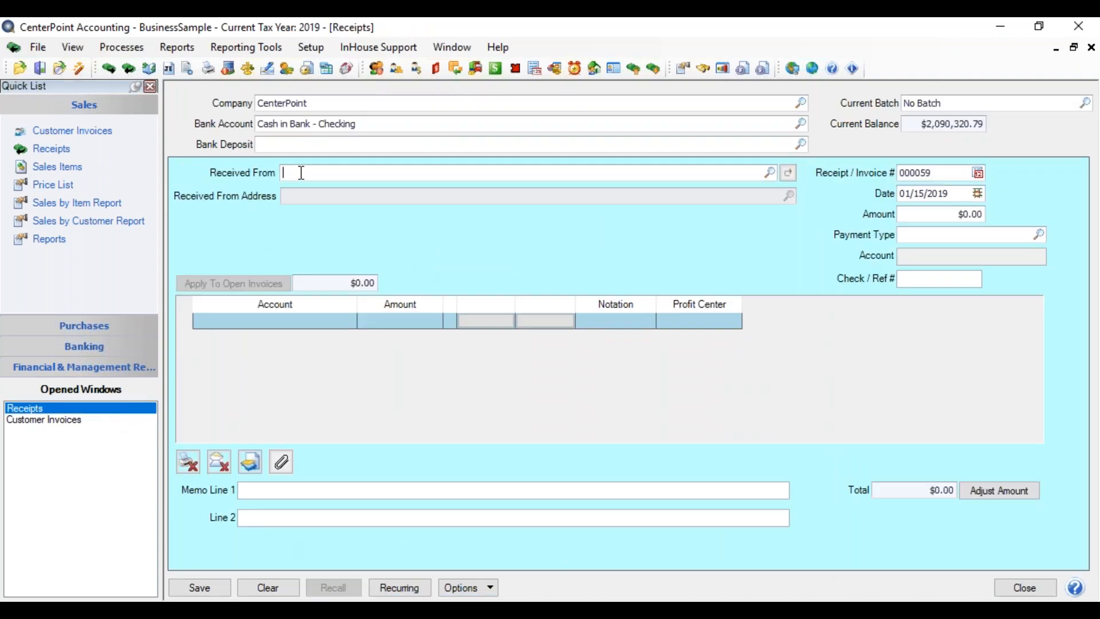
type("woody")
key("Tab")
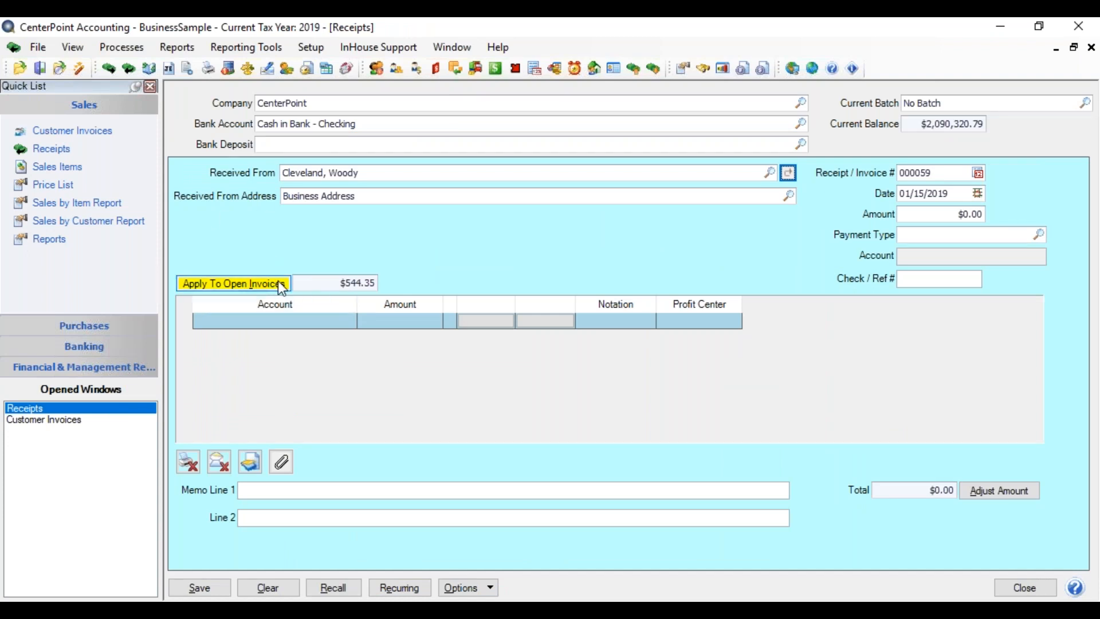
left_click(946, 215)
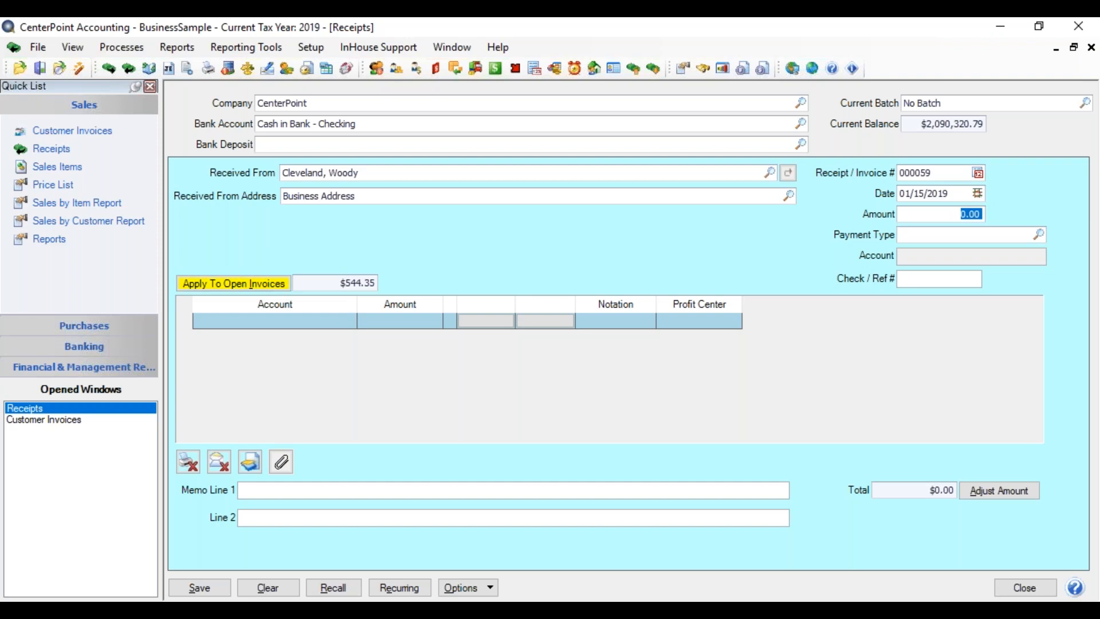
type("600")
key("Tab")
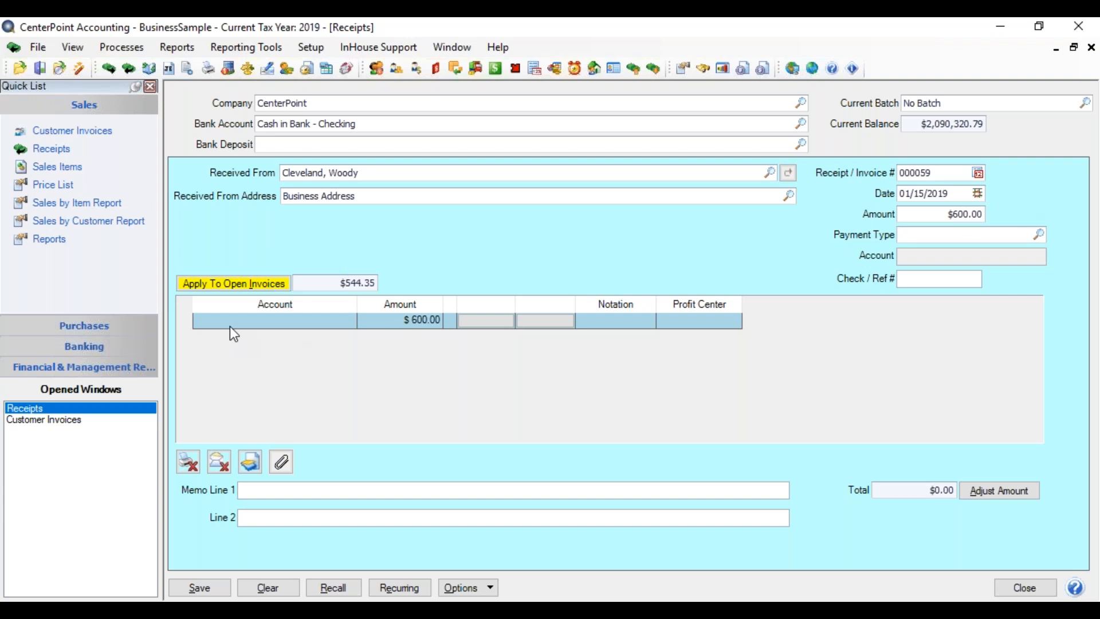
- Apply a receipt amount of $600.00 to the customer's open invoice dated 12/31/18
left_click(253, 285)
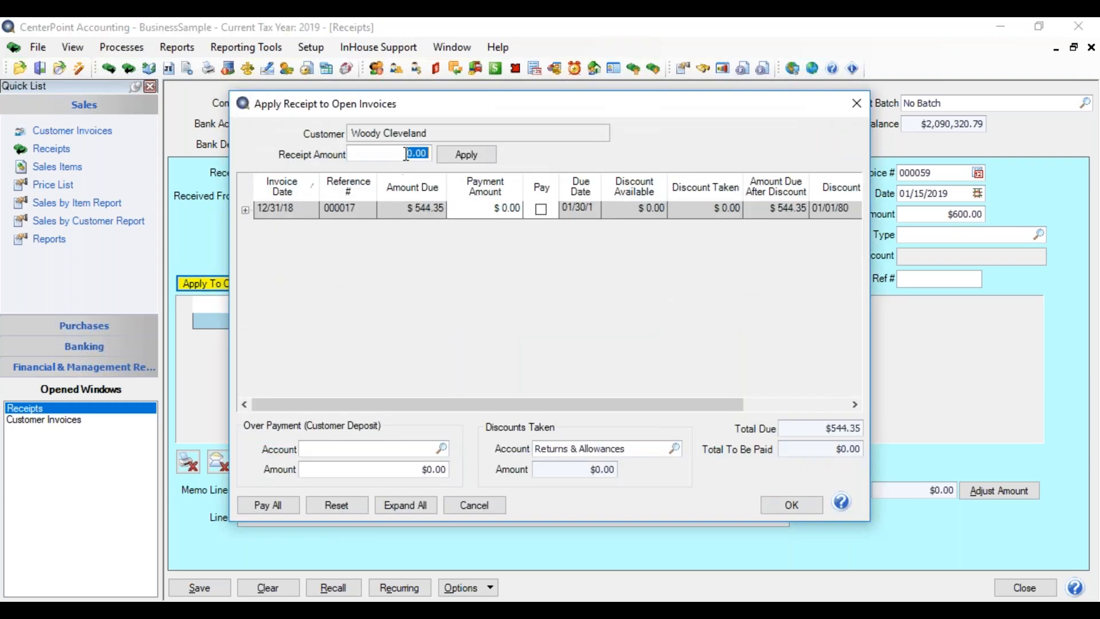
type("600.00")
key("Tab")
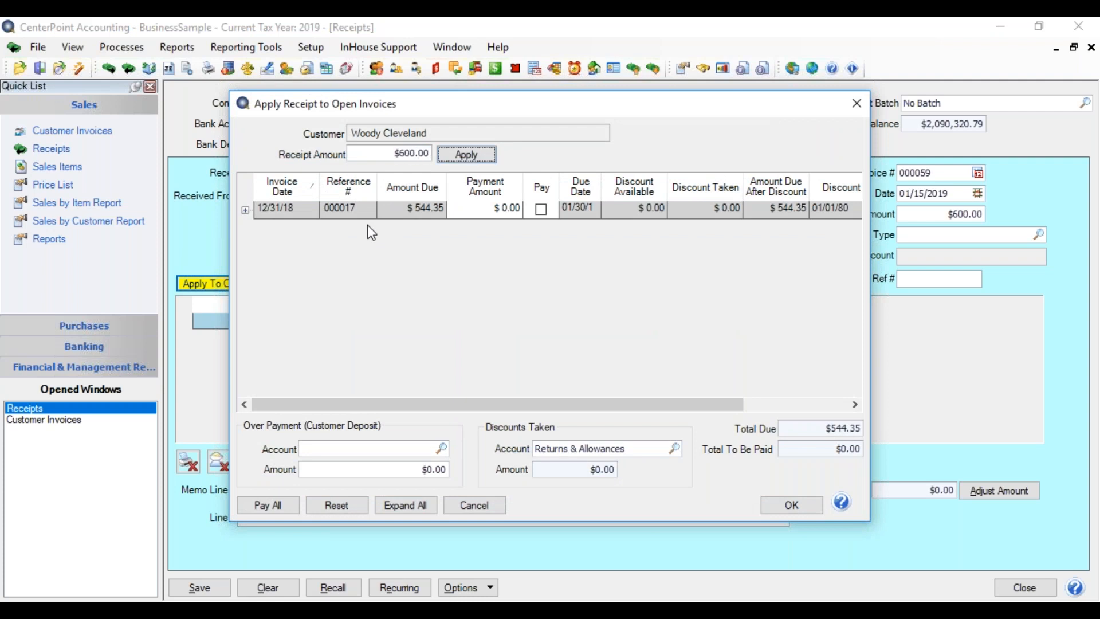
left_click(460, 156)
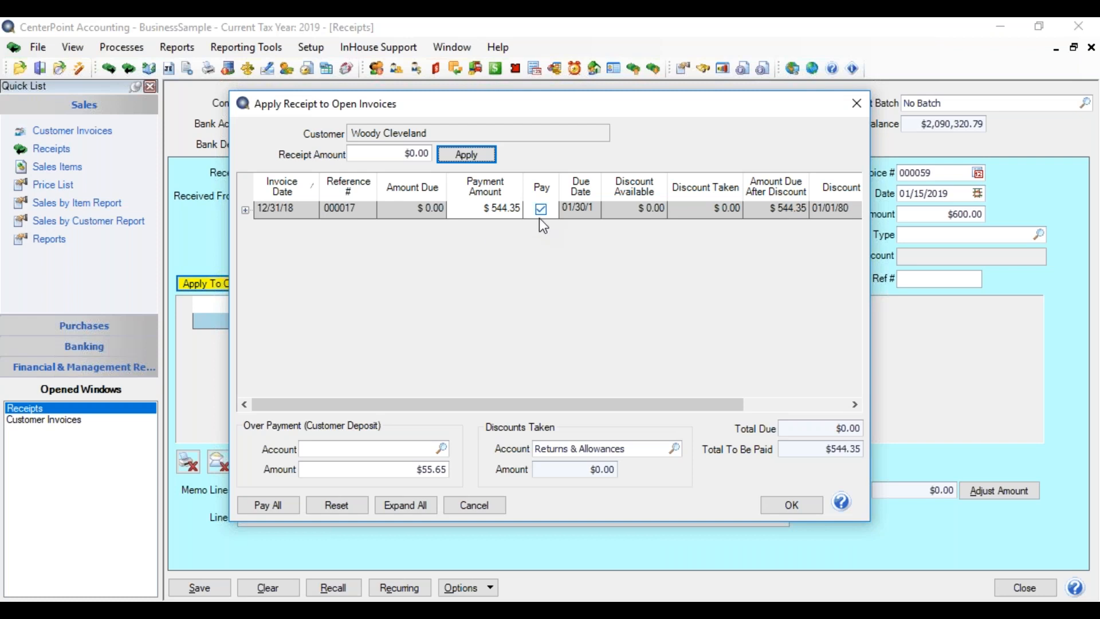
- Assign the overpayment to the Customer Deposits account and accept the invoice application
left_click(331, 446)
type("custom")
key("Tab")
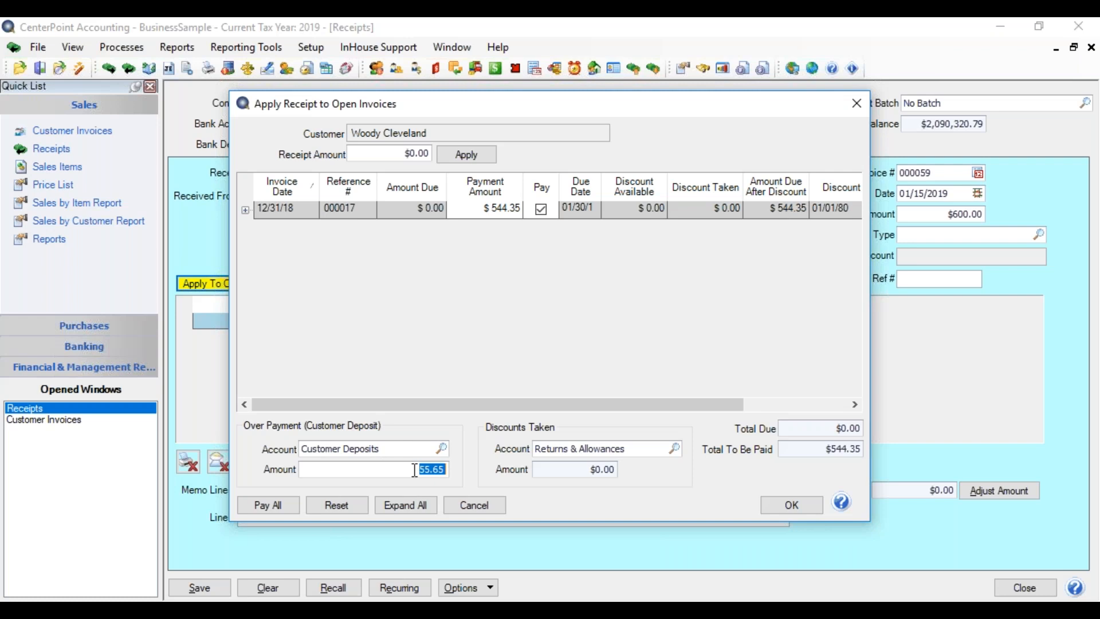
left_click(776, 506)
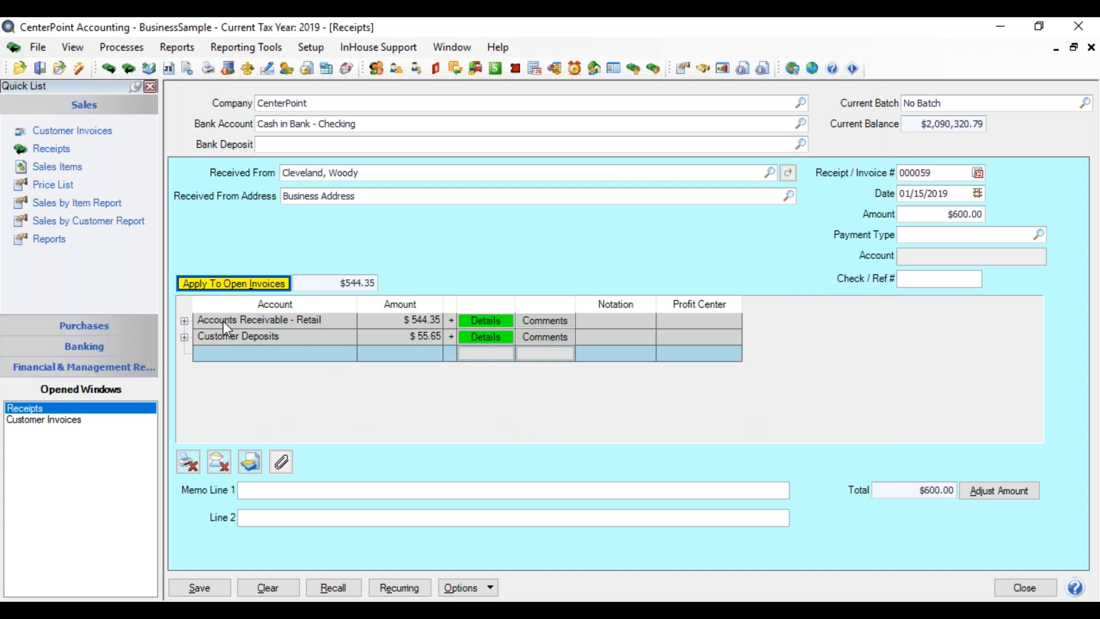
- Examine the debit and credit entries behind the Accounts Receivable - Retail and Customer Deposits receipt lines
left_click(183, 321)
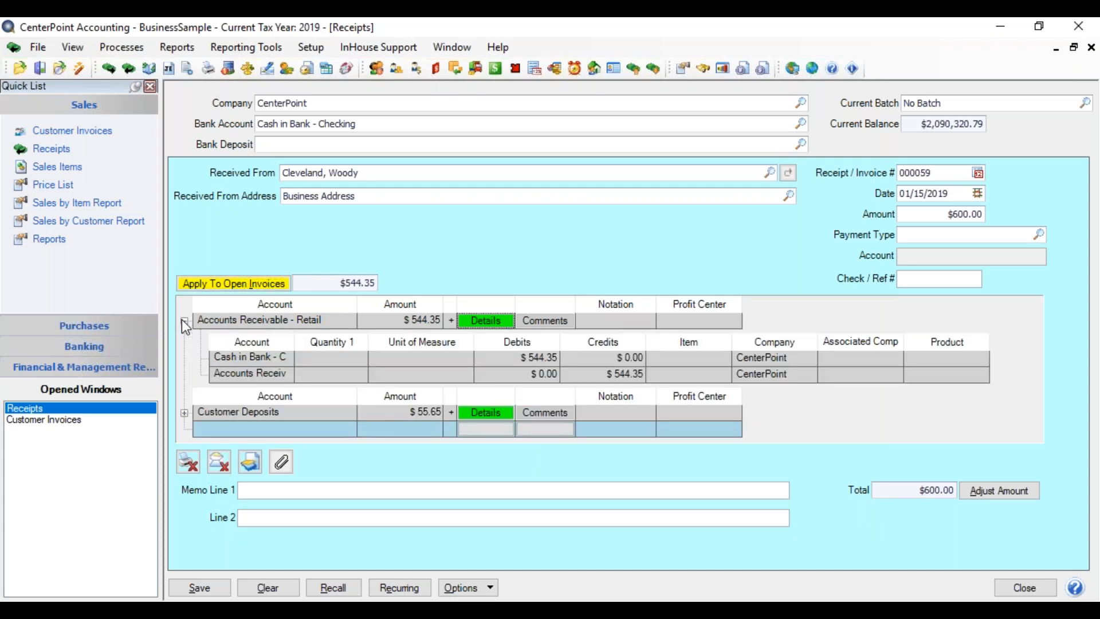
left_click(184, 320)
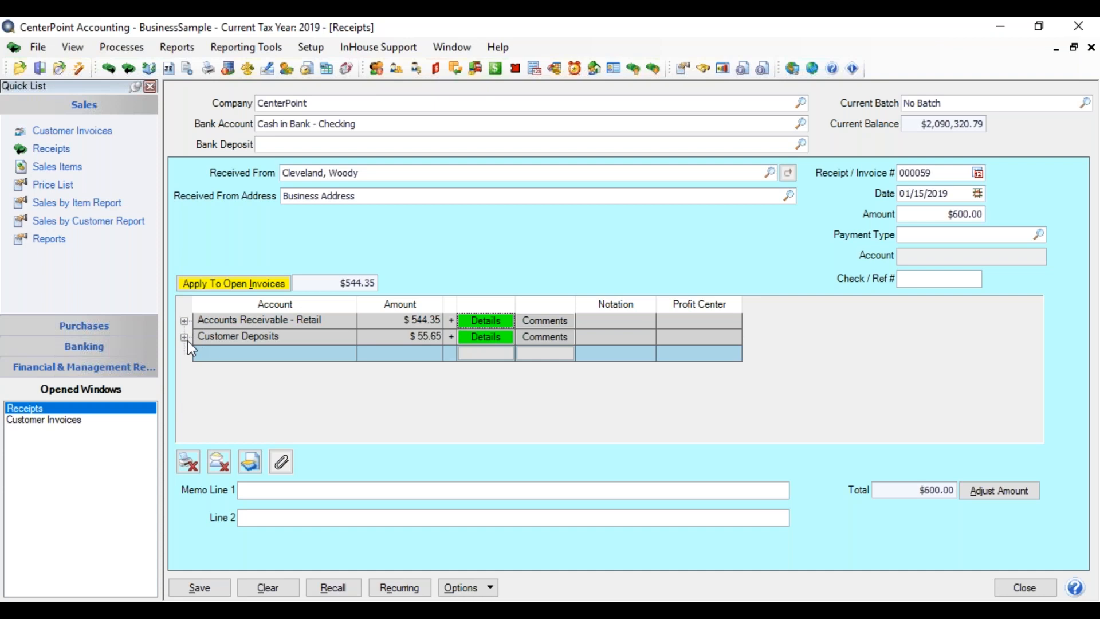
left_click(185, 338)
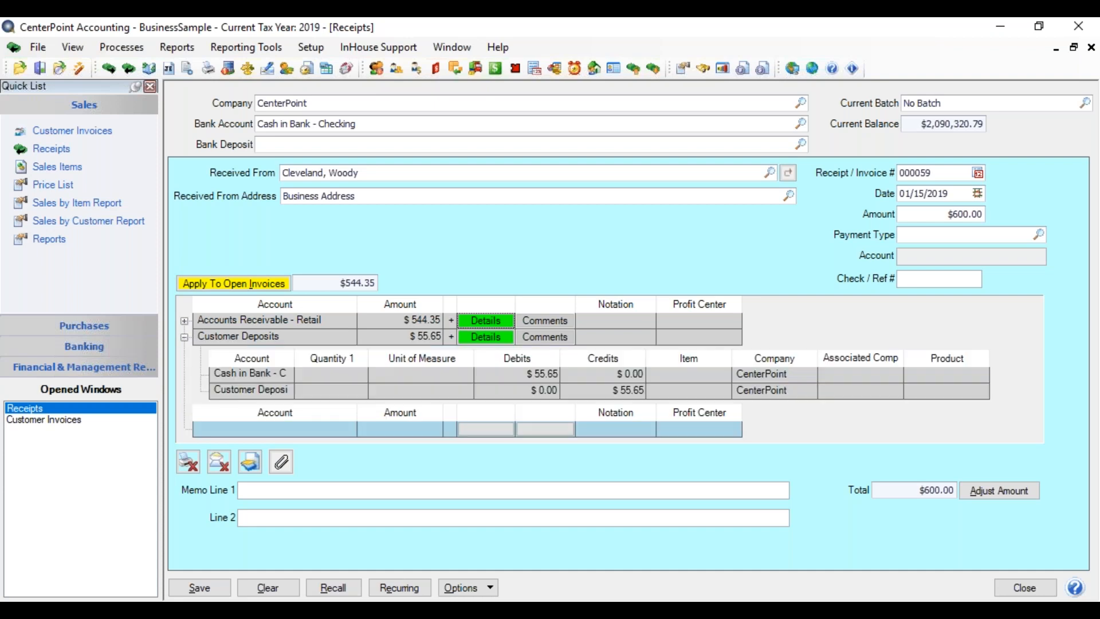
left_click(184, 337)
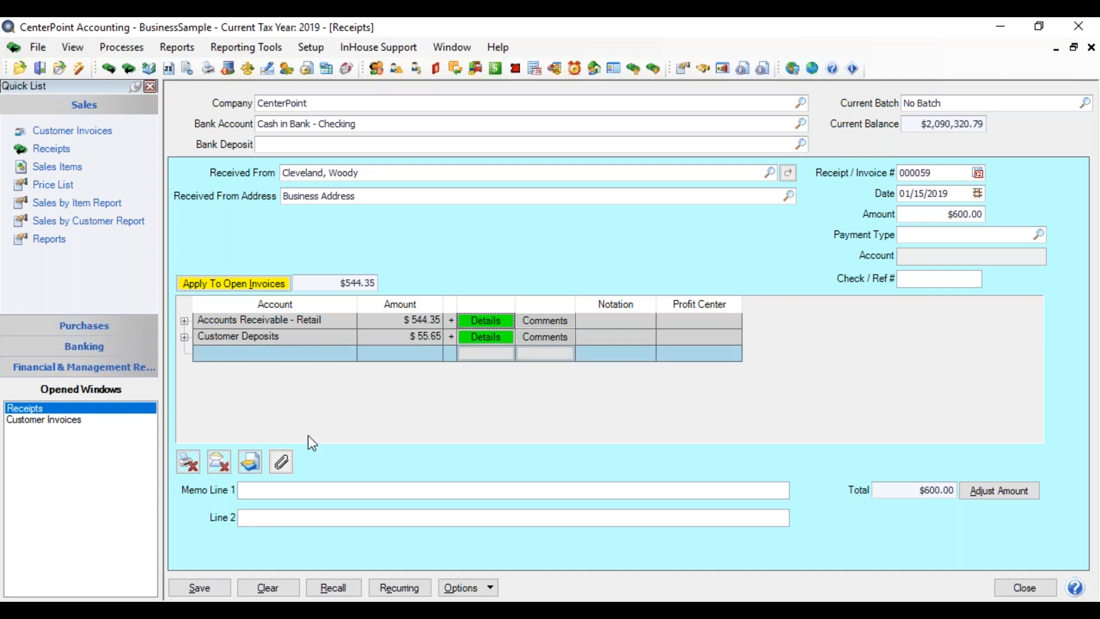
- Save the $600.00 receipt
left_click(219, 588)
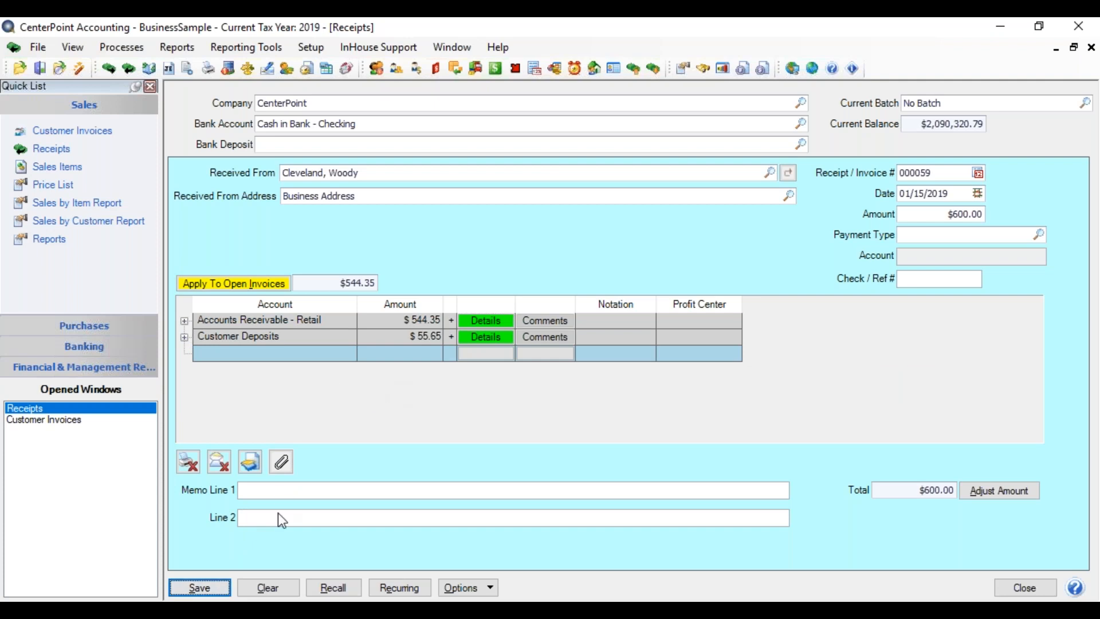
left_click(226, 590)
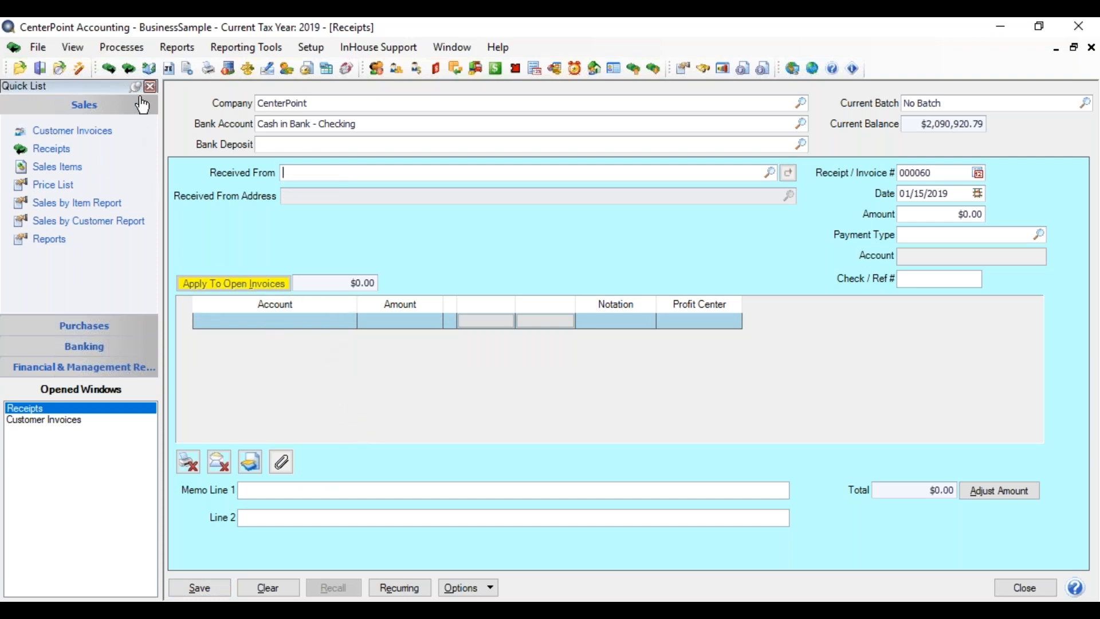
- Open the Refund Customer Deposits process and choose the customer whose overpayment deposit is being refunded
left_click(137, 45)
mouse_move(148, 86)
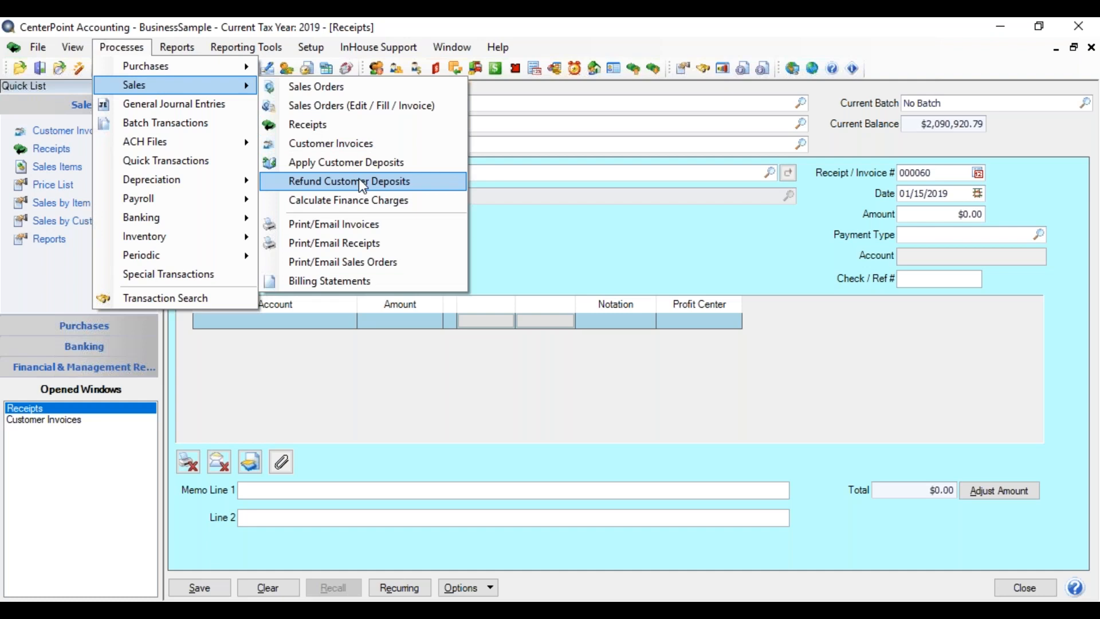
left_click(362, 182)
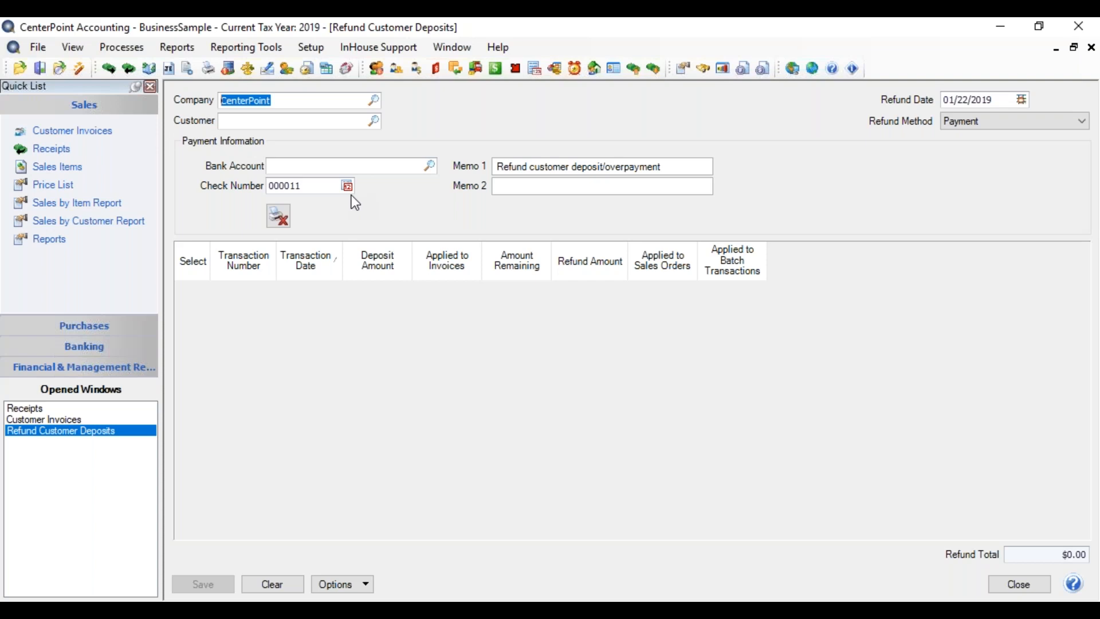
left_click(374, 122)
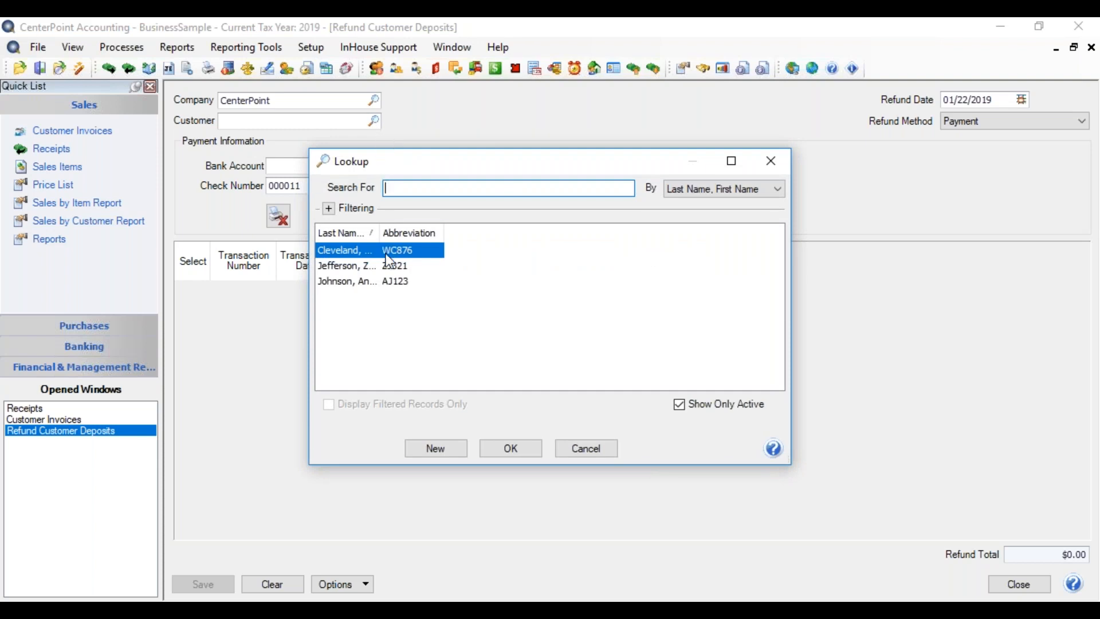
left_click_drag(379, 232, 449, 231)
double_click(390, 251)
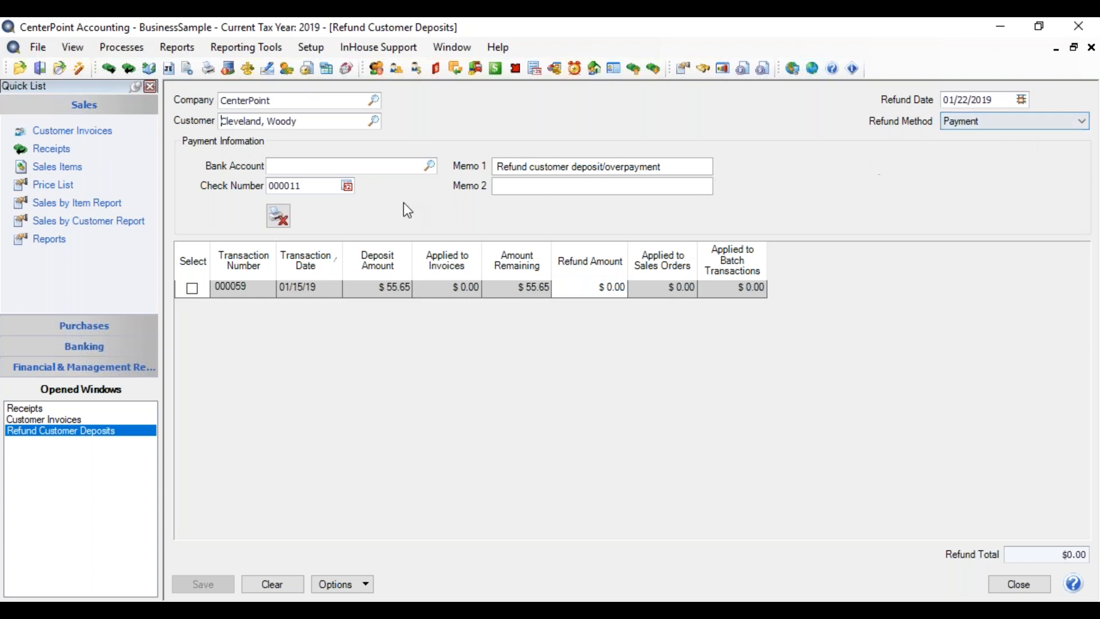
- Set the refund's bank account to Cash in Bank - Checking and its check number to 12565
left_click(303, 170)
type("check")
key("Tab")
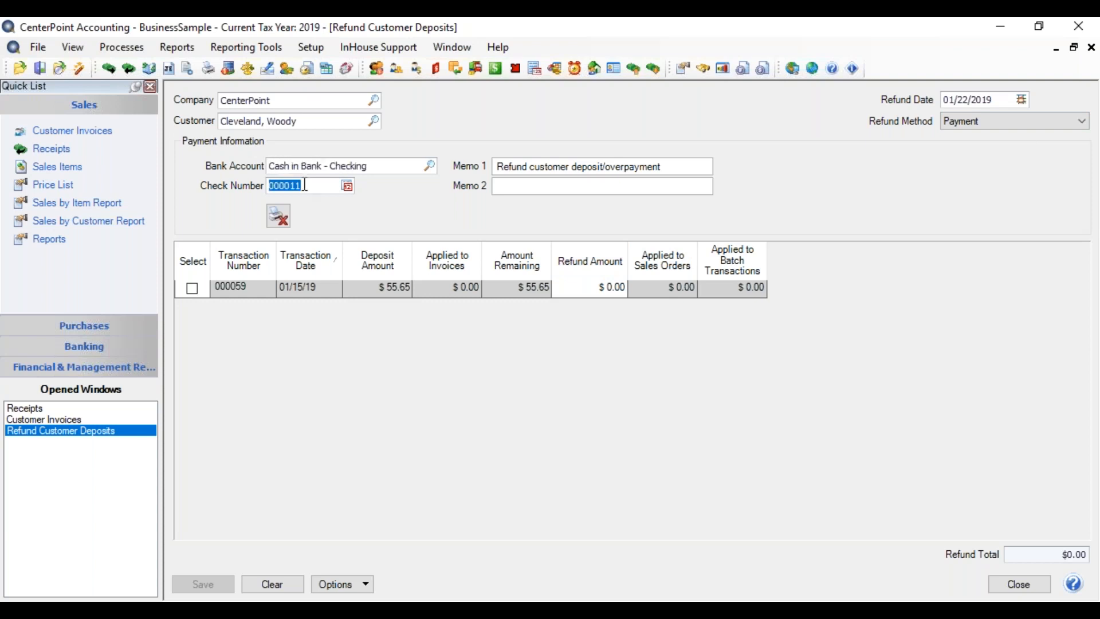
type("12565")
key("Tab")
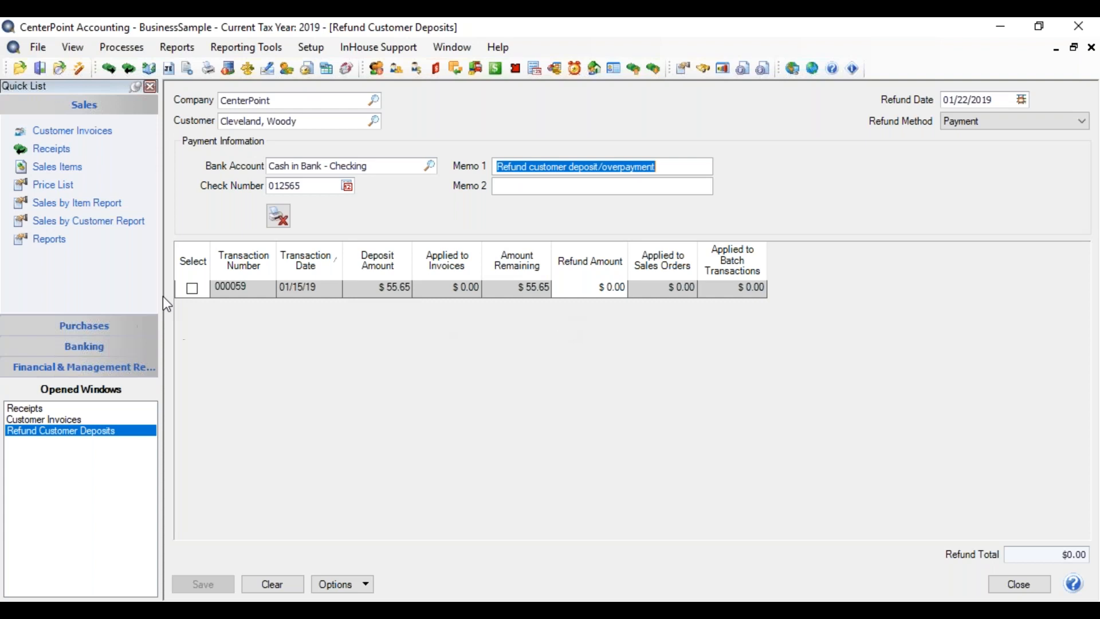
- Try a partial refund of $50.00 on the customer's 01/15/19 deposit, and clear the refund entry
left_click(197, 294)
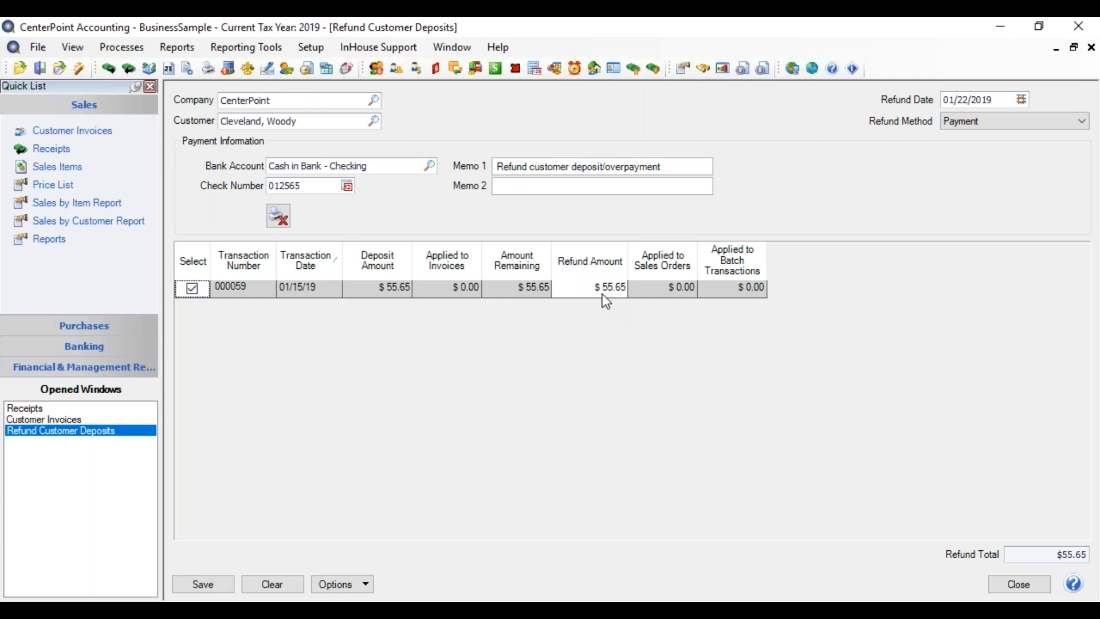
left_click_drag(592, 291, 648, 283)
type("50.00")
key("Tab")
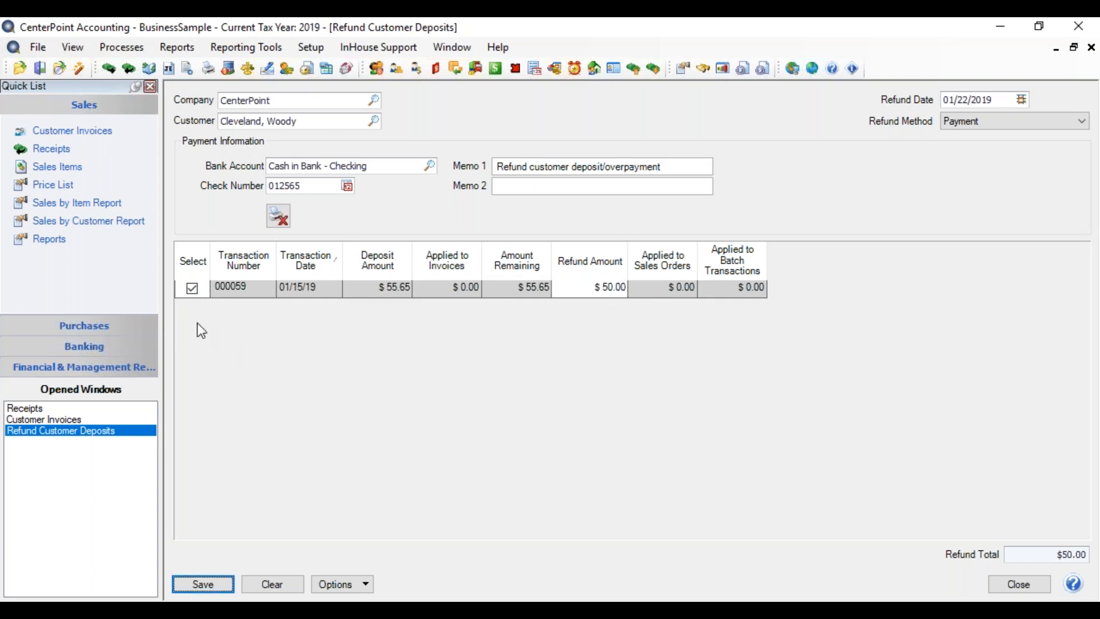
left_click(266, 583)
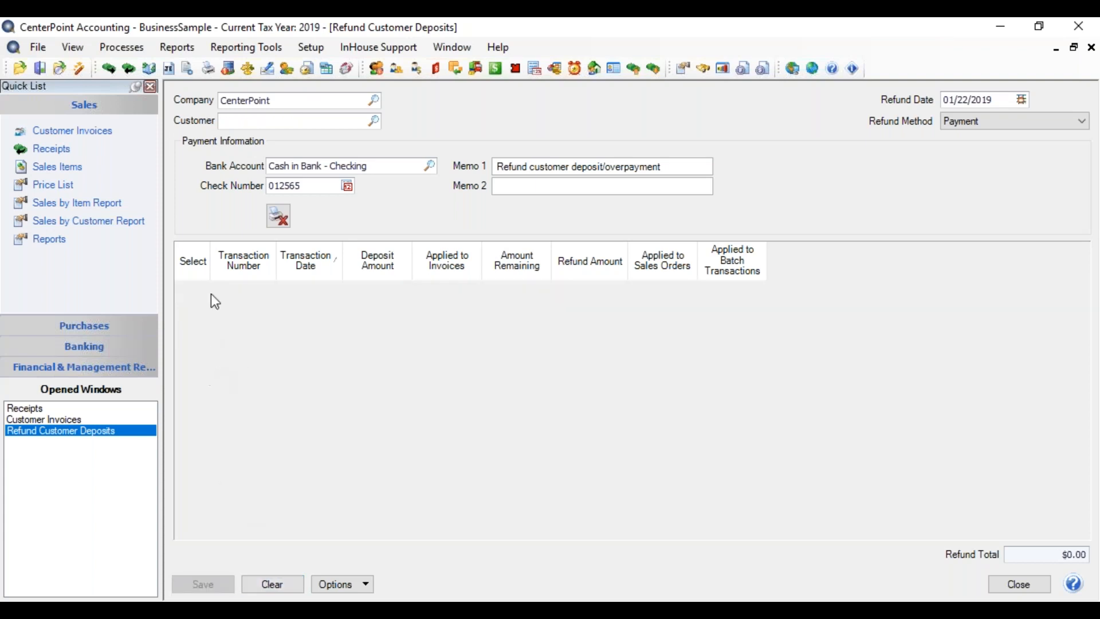
- Choose the same customer again and select the 01/15/19 deposit for a full refund of $55.65
left_click(295, 121)
type("woody")
key("Tab")
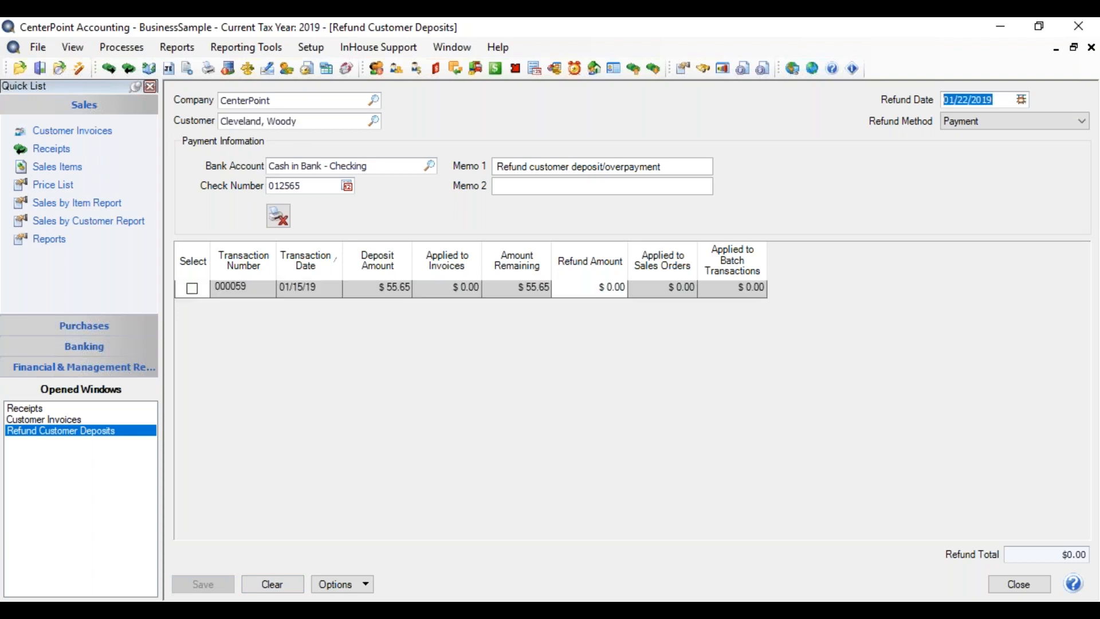
left_click(193, 289)
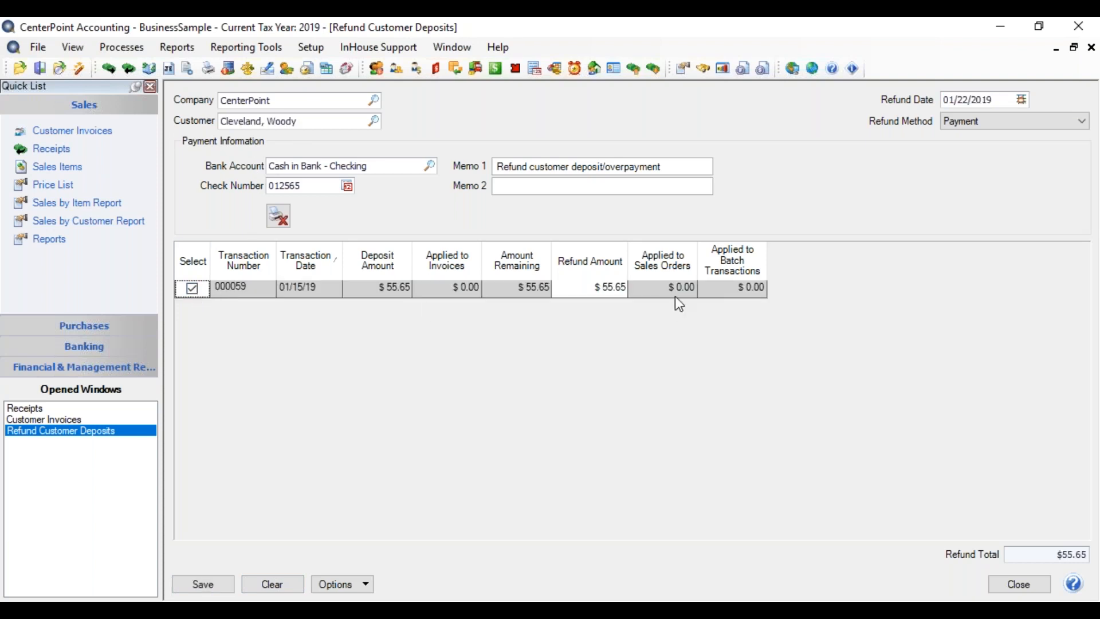
- Try the Accounts Payable Invoice refund method and return the method to Payment
left_click(1082, 123)
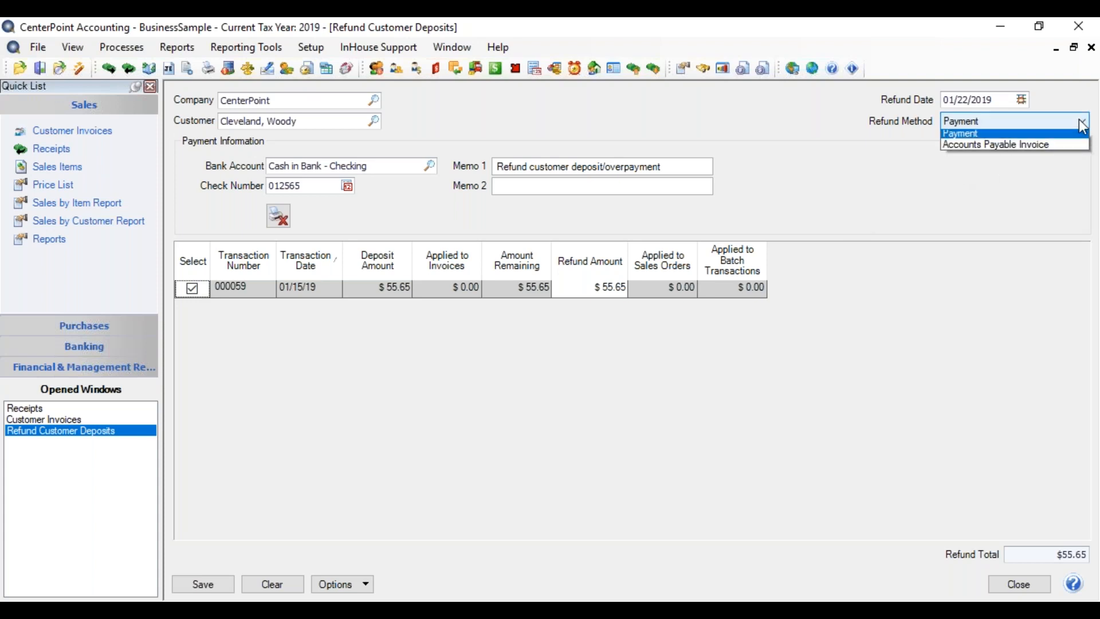
left_click(1052, 147)
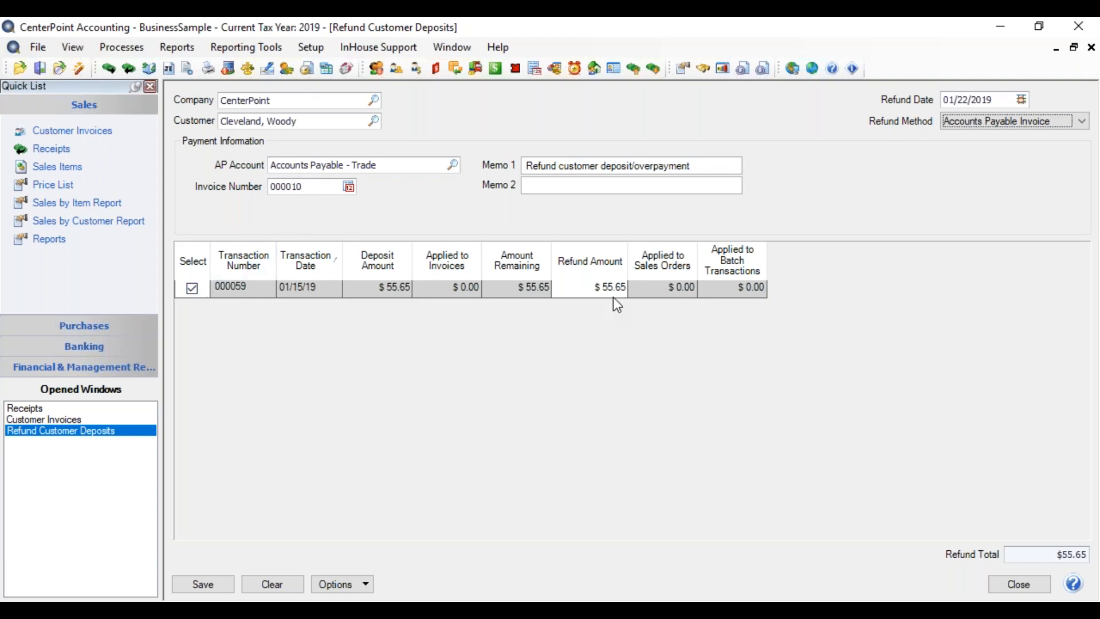
left_click(973, 122)
left_click(964, 135)
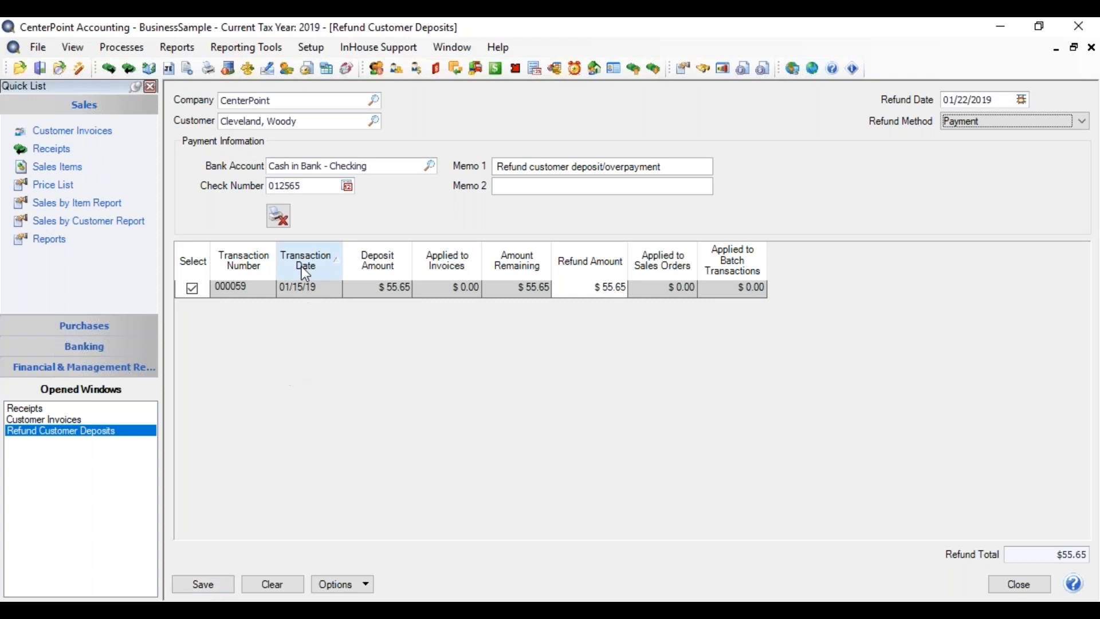
- Try the Print Check option in the refund's print settings and cancel the change
left_click(279, 216)
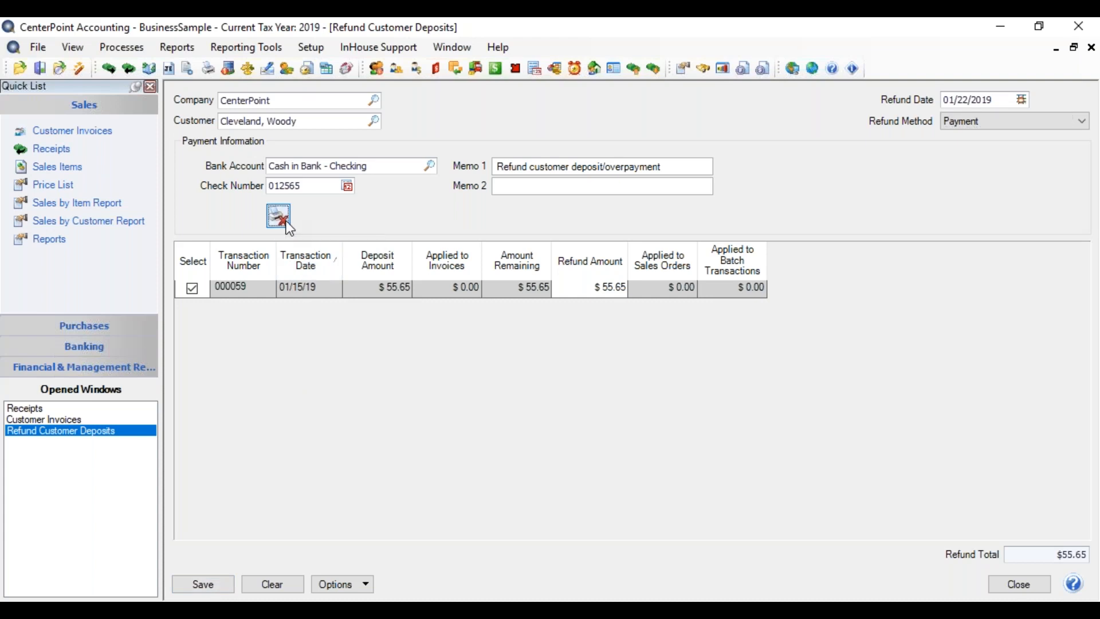
left_click(450, 233)
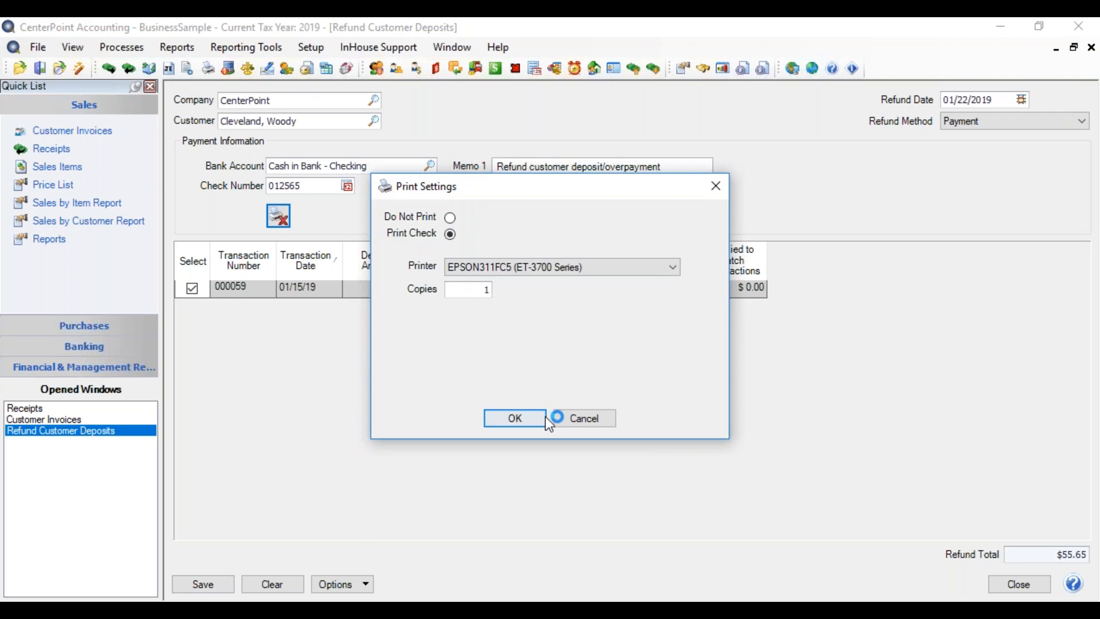
left_click(585, 419)
- Save the customer deposit refund
left_click(211, 586)
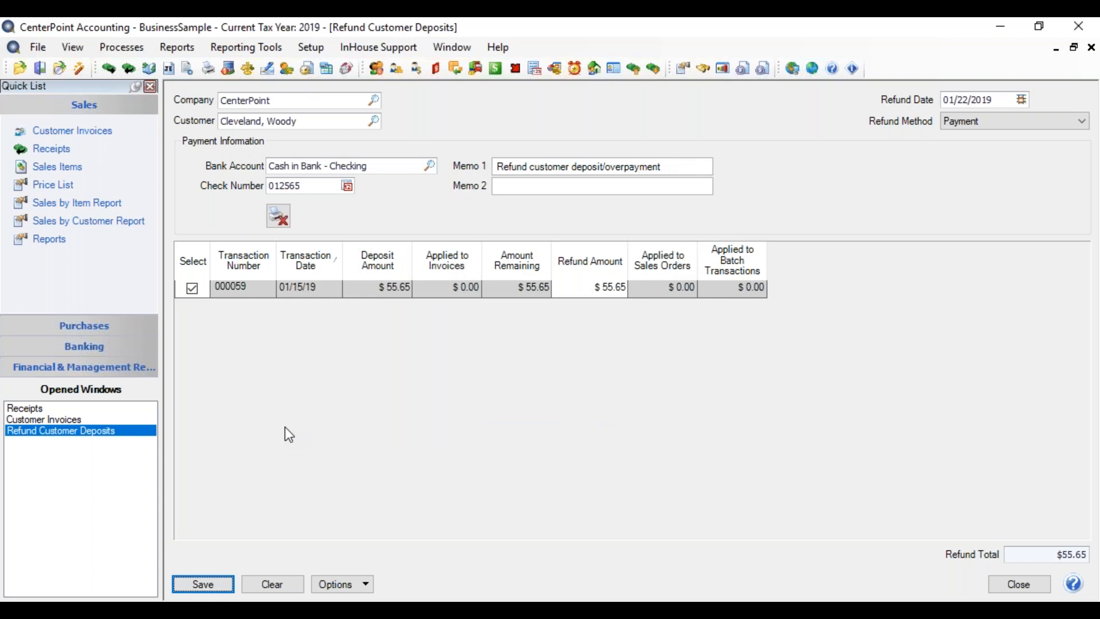
left_click(206, 583)
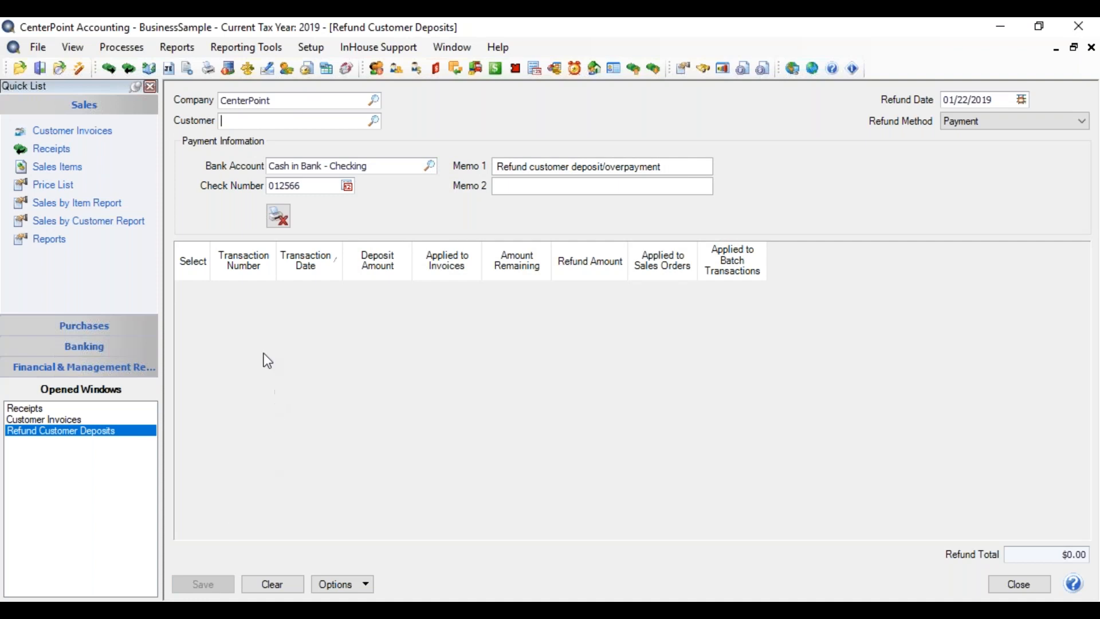
- Preview the Customer Deposits report from the Receipts transaction reports for all dates, customers and companies
left_click(177, 47)
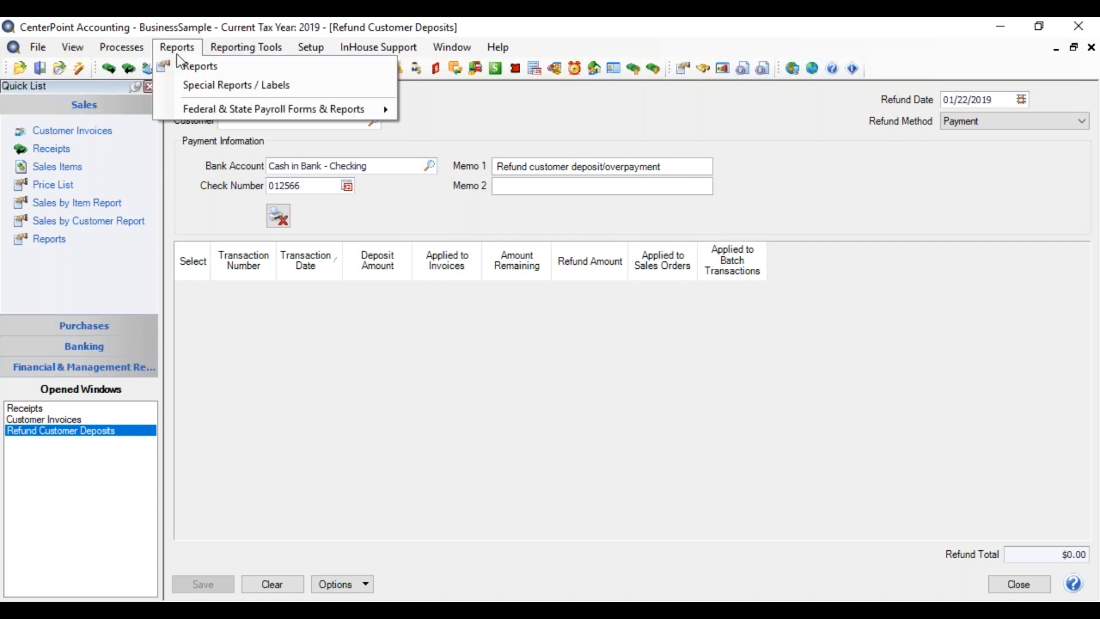
left_click(179, 67)
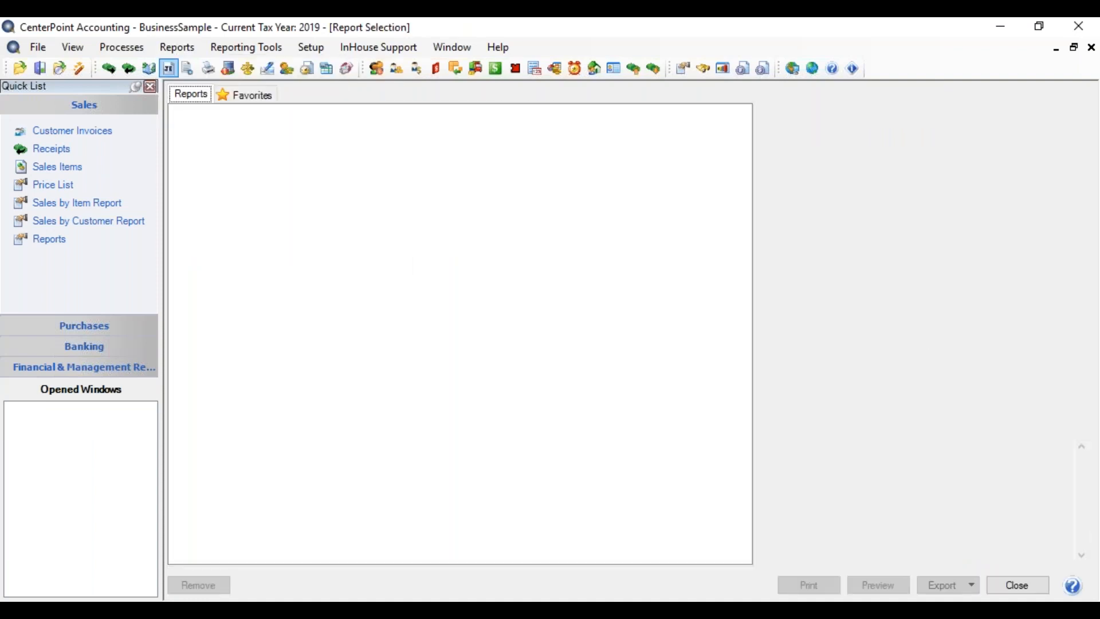
left_click(179, 113)
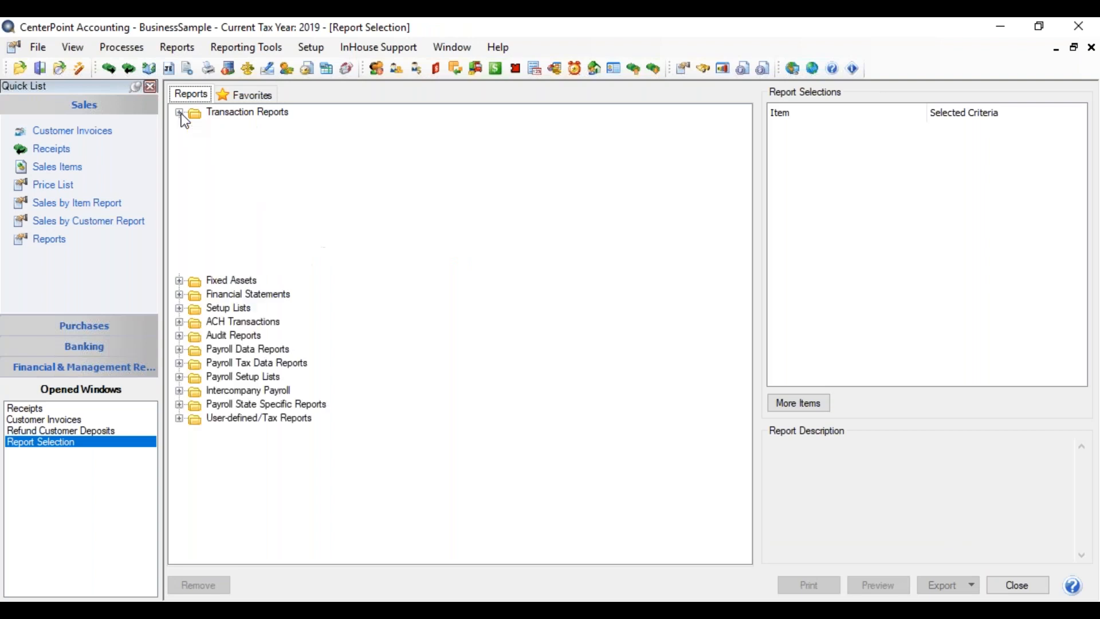
left_click(195, 140)
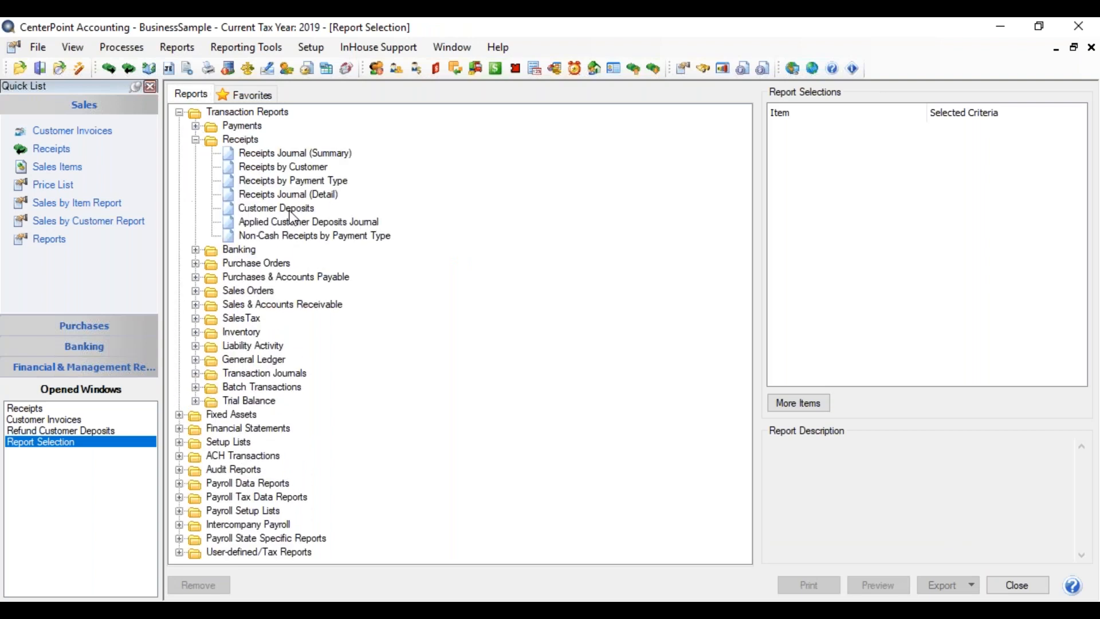
left_click(290, 209)
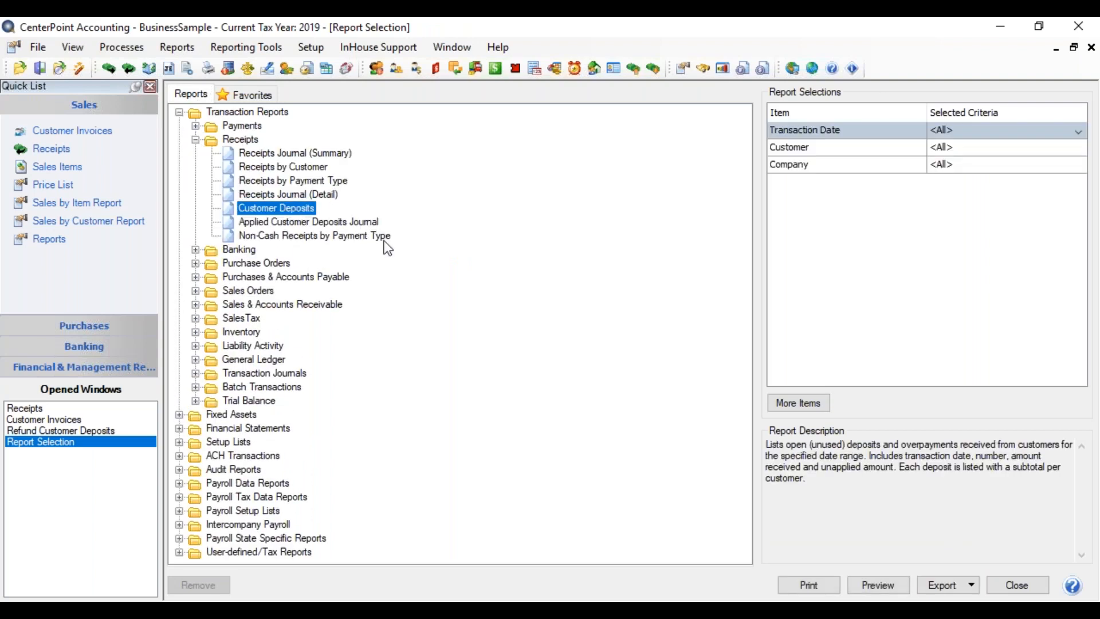
left_click(878, 585)
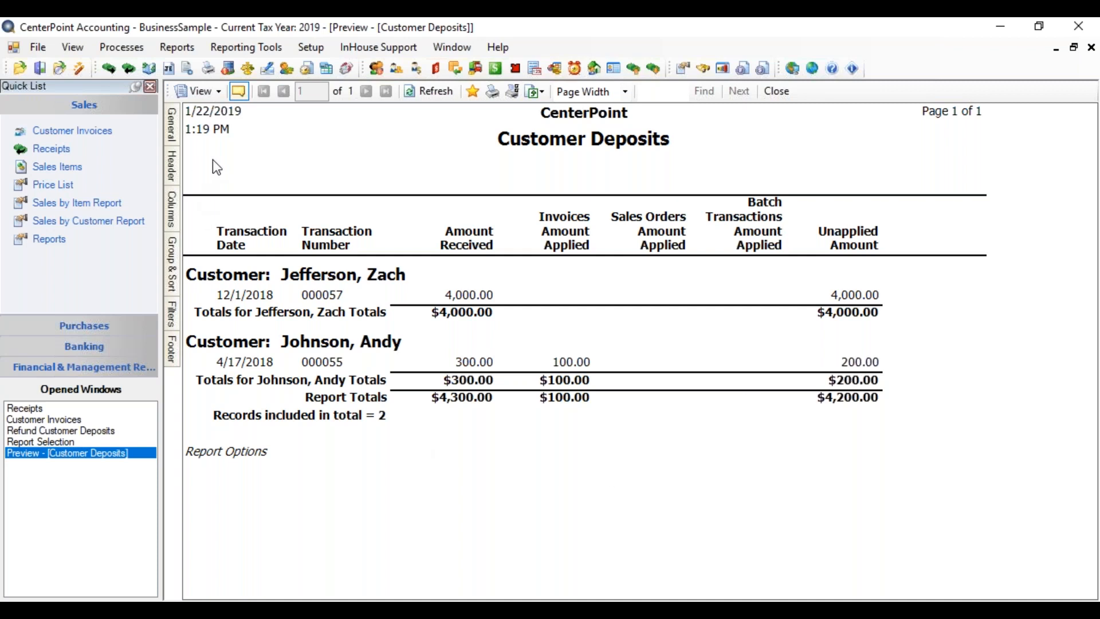
- Preview the Applied Customer Deposits Journal for all dates and customers, and examine the deposits applied per customer
left_click(176, 47)
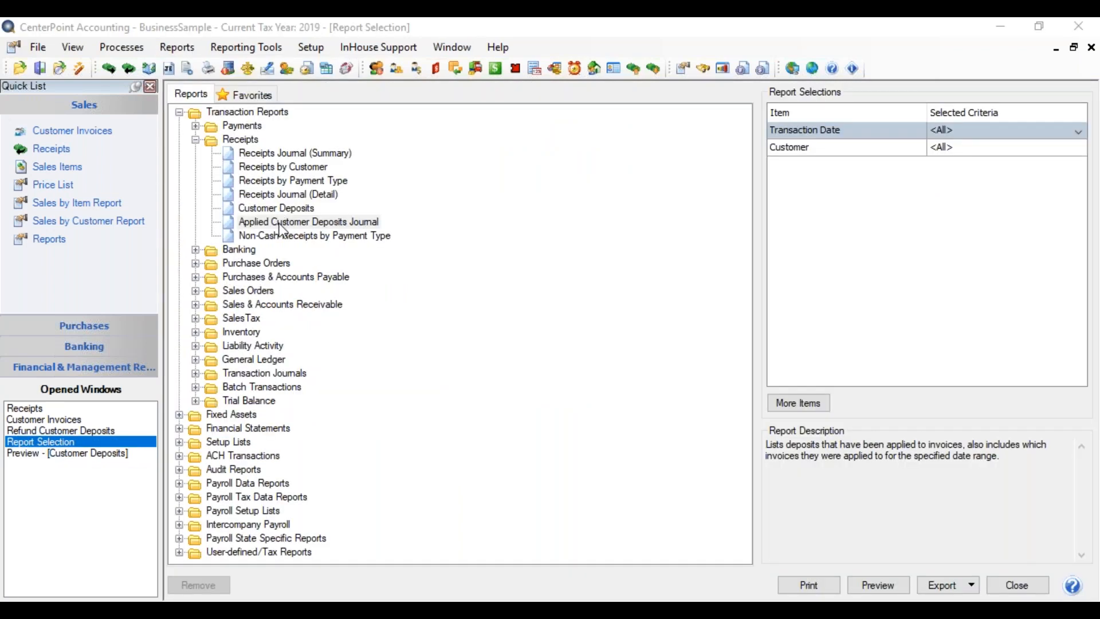
left_click(280, 226)
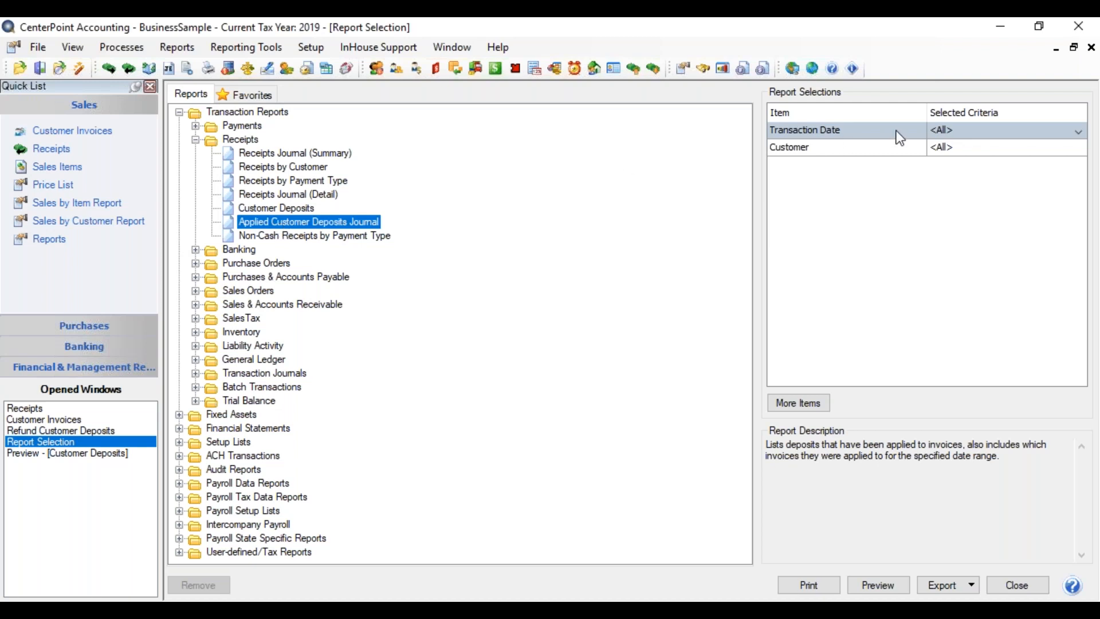
left_click(886, 585)
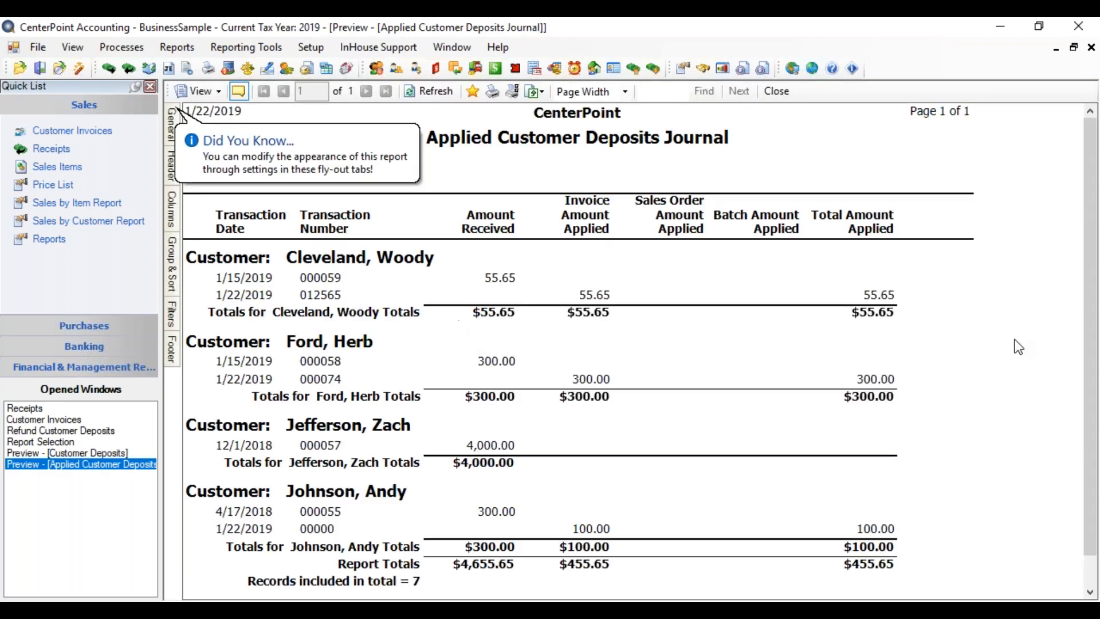
scroll(1094, 255, "down", 1)
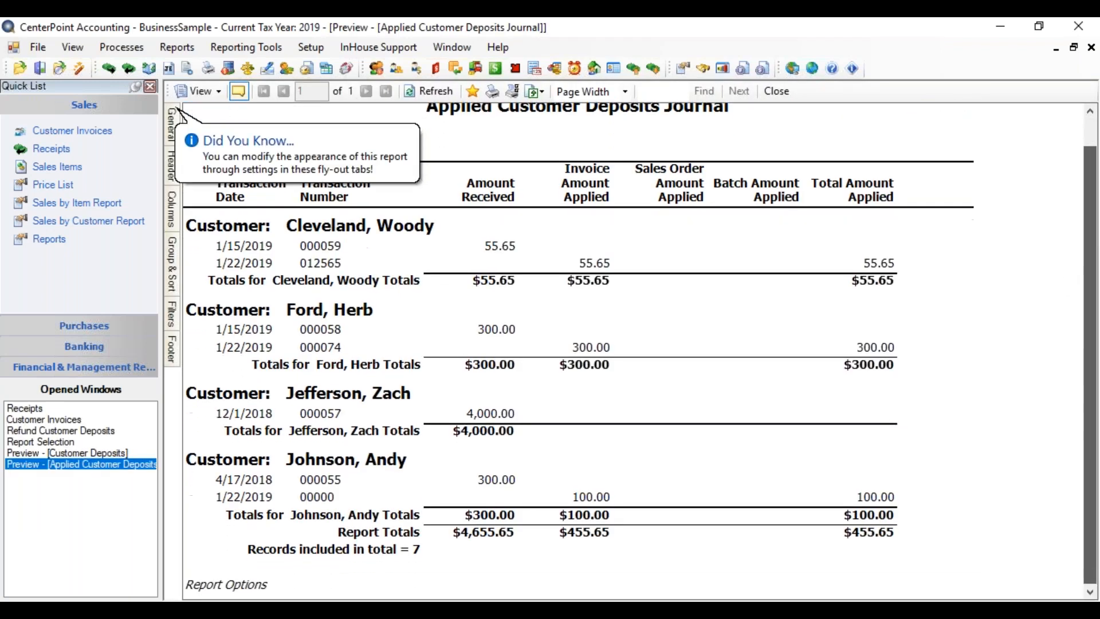